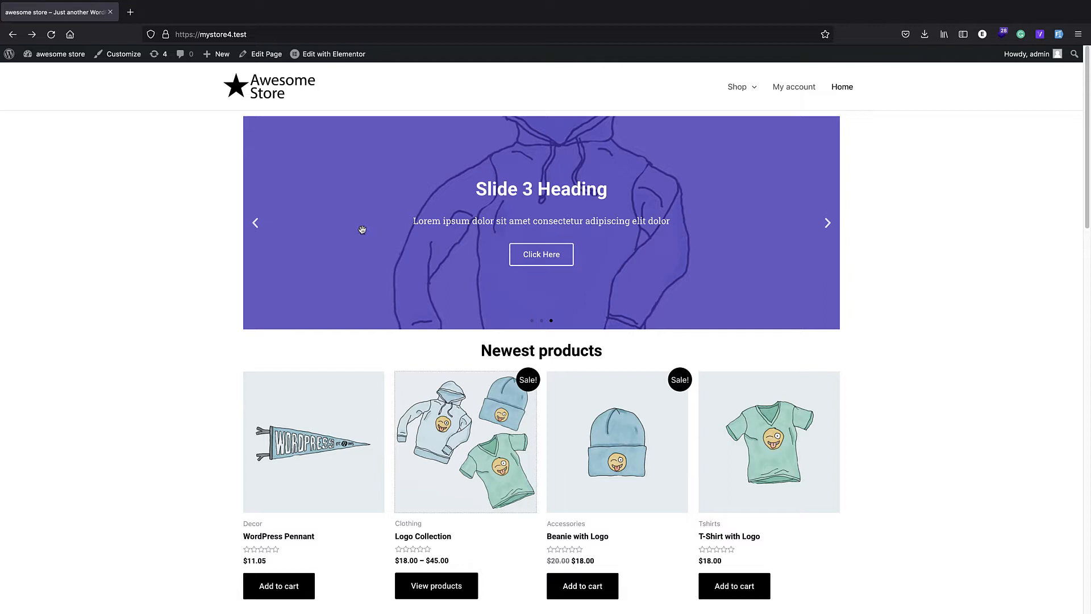
pyautogui.scroll(-2, 425, 343)
pyautogui.scroll(-2, 446, 282)
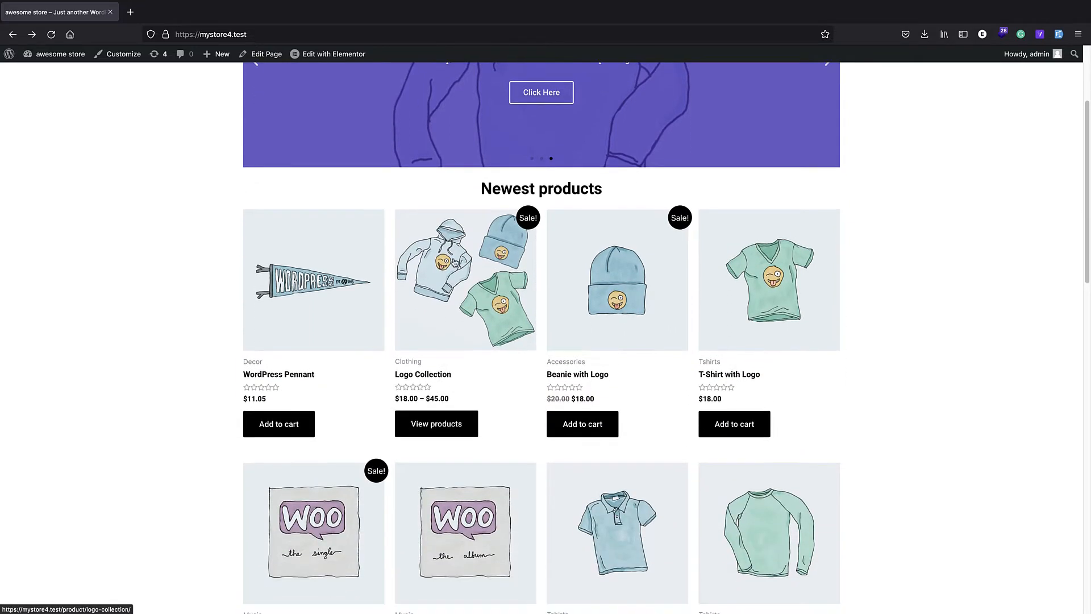
pyautogui.scroll(1, 455, 279)
pyautogui.scroll(2, 462, 275)
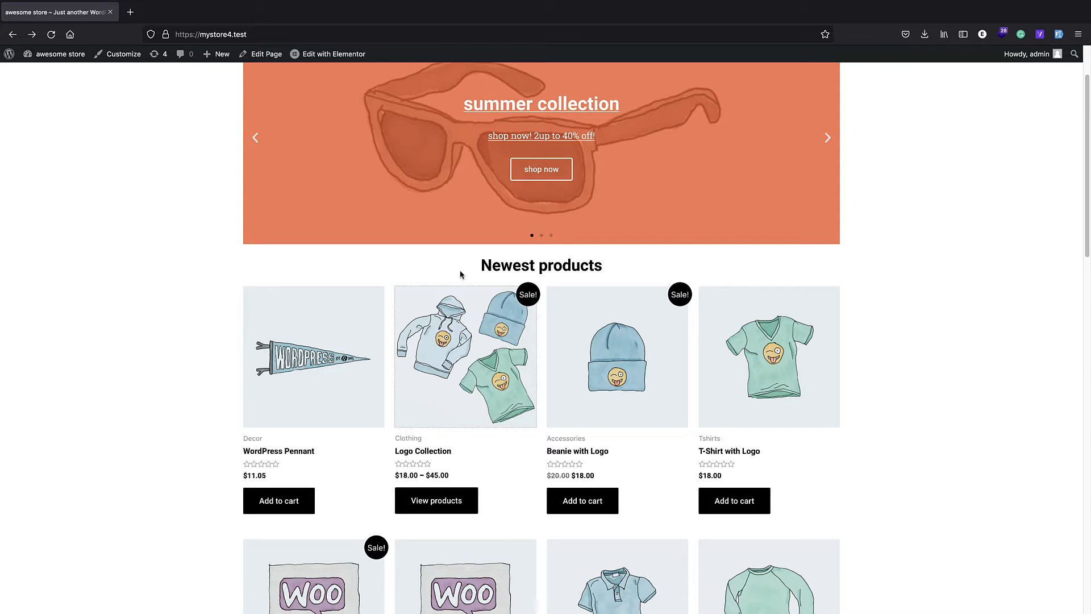
# Step: Go from the storefront to the site's admin area and open the form for adding a new product
pyautogui.click(7, 54)
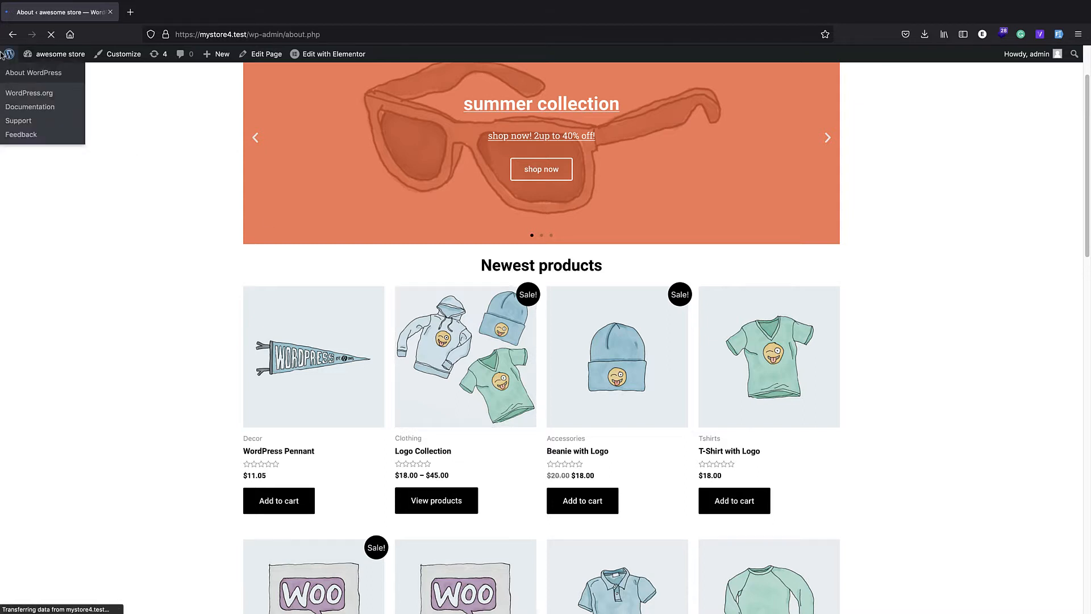
pyautogui.moveTo(27, 111)
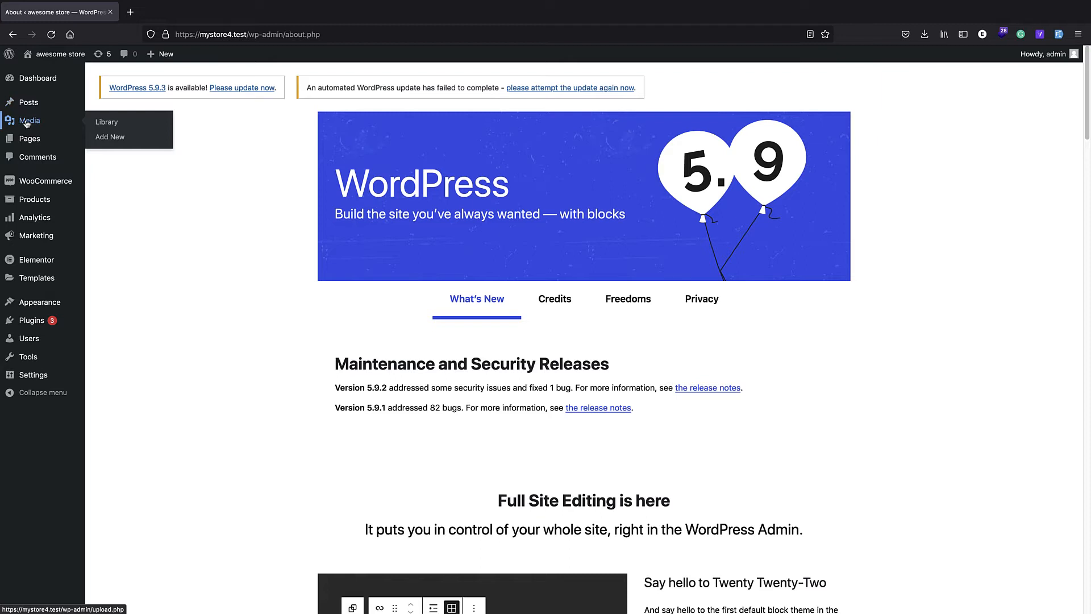
pyautogui.moveTo(34, 199)
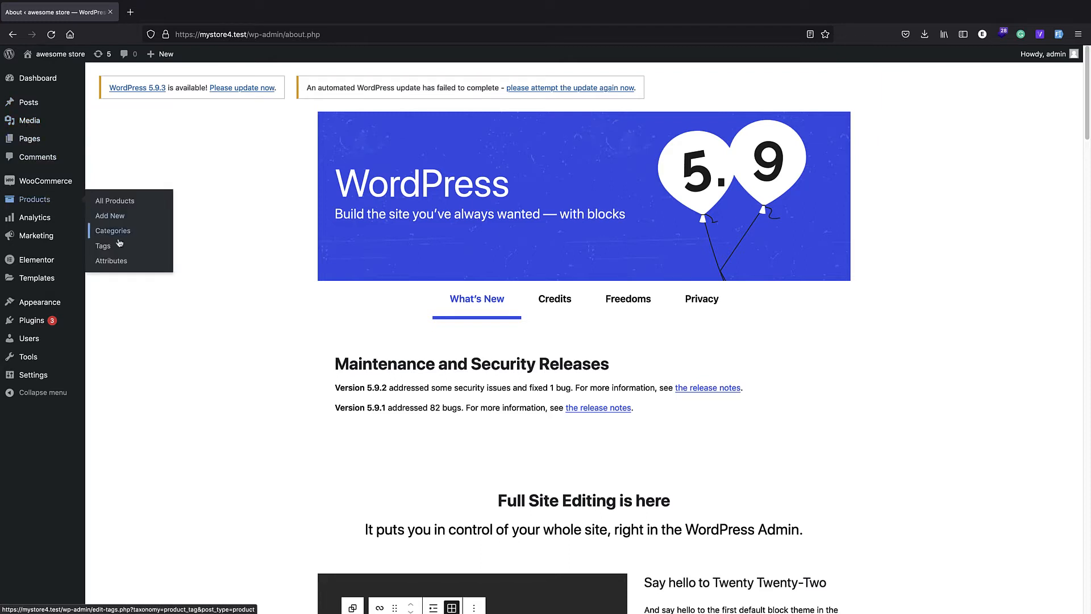
pyautogui.click(110, 216)
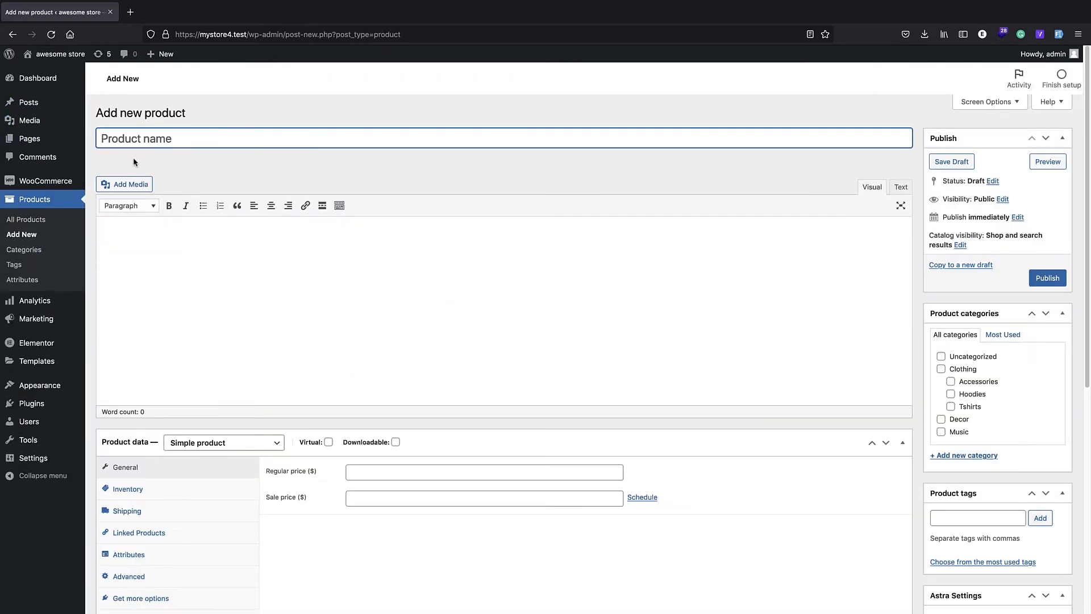
# Step: Name the new product "awesome shirt"
pyautogui.write('awesome shirt')
pyautogui.click(192, 233)
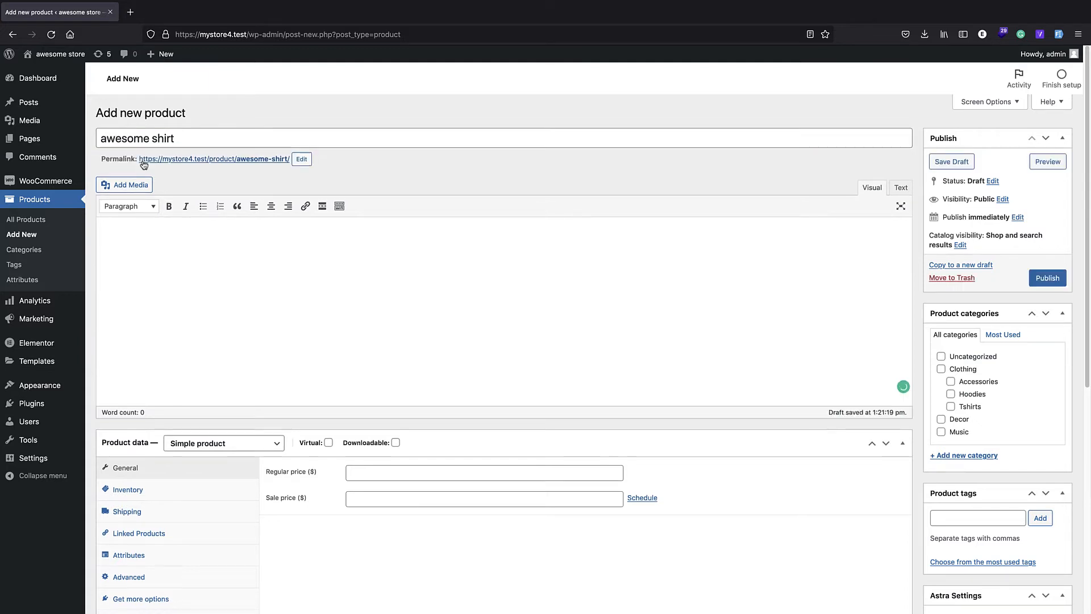
# Step: Reuse the product name in the main description and extend it to read "an awesome shirt"
pyautogui.tripleClick(153, 136)
pyautogui.hotkey('ctrl', 'c')
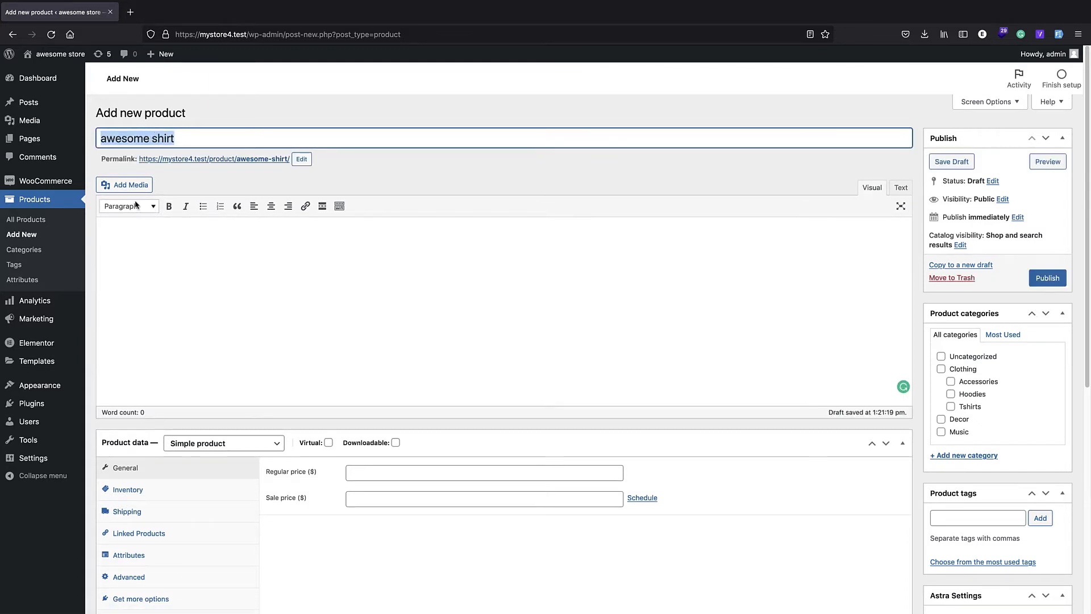
pyautogui.click(150, 243)
pyautogui.hotkey('ctrl', 'v')
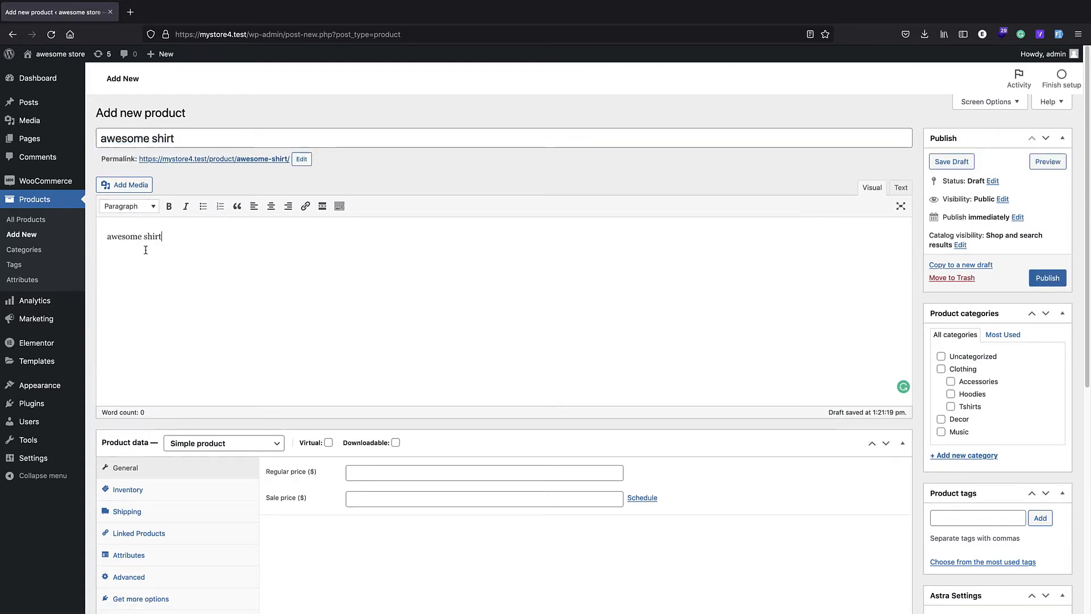
pyautogui.click(107, 236)
pyautogui.write('an')
# Step: Change the product type to Variable product
pyautogui.scroll(-1, 213, 281)
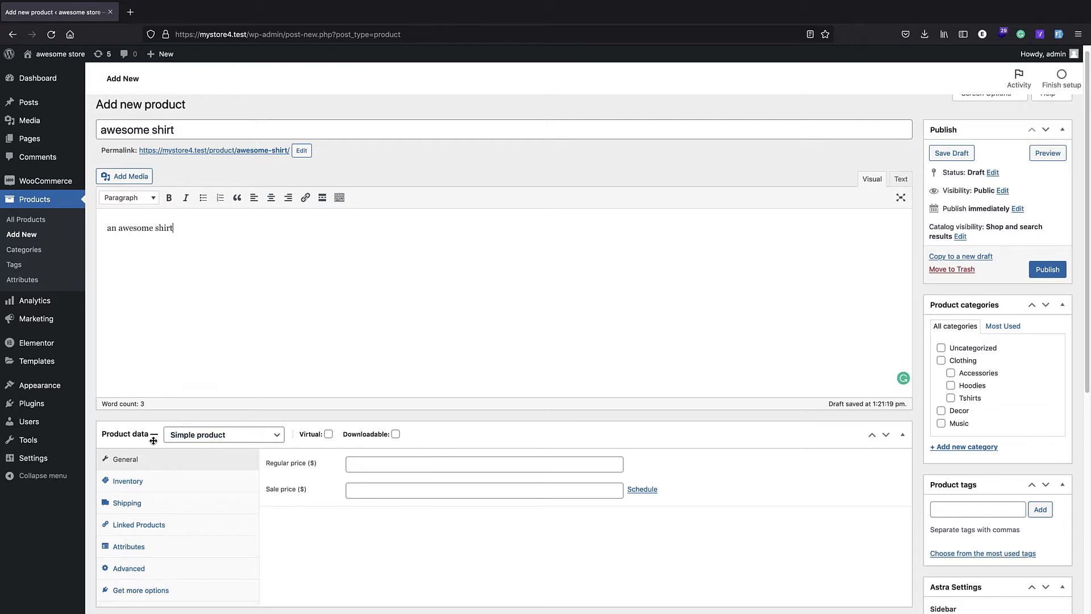
pyautogui.click(213, 436)
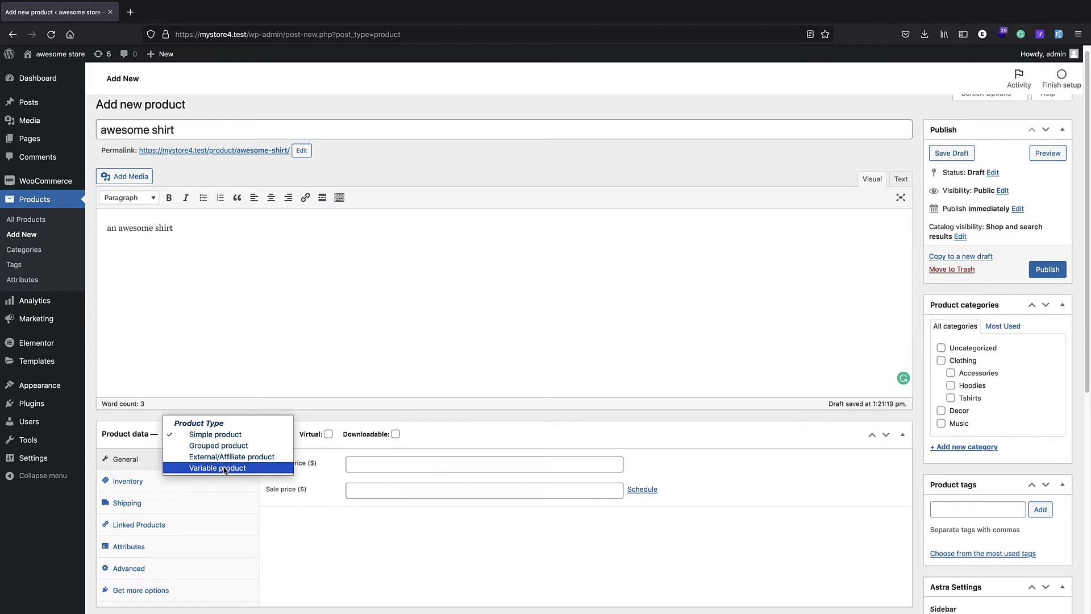
pyautogui.click(225, 468)
pyautogui.scroll(-2, 268, 335)
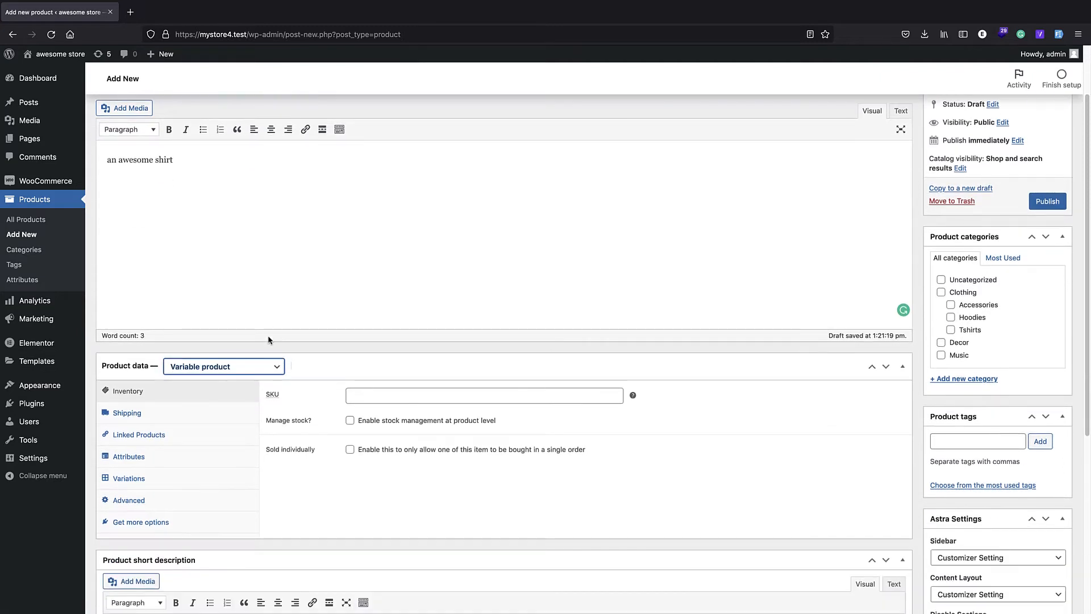
# Step: Add the existing Color and Size attributes to the product
pyautogui.click(146, 482)
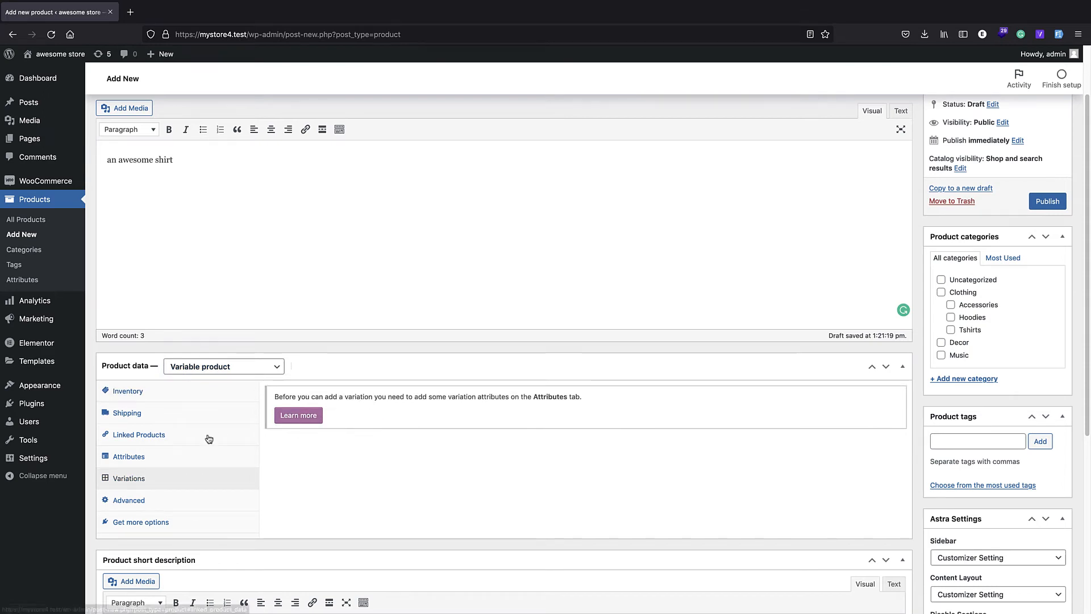
pyautogui.click(167, 464)
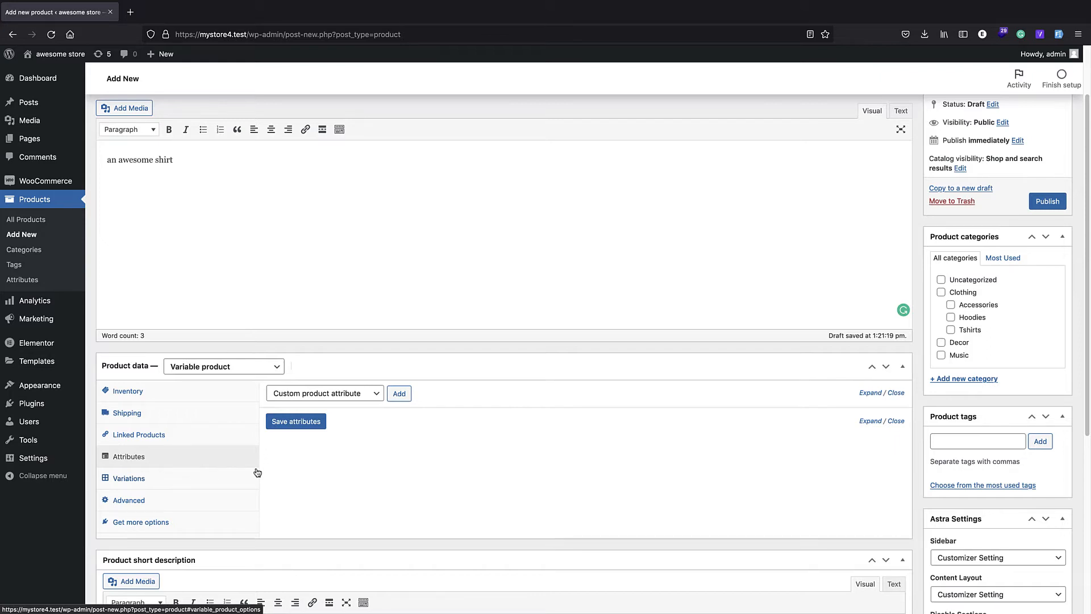
pyautogui.click(381, 398)
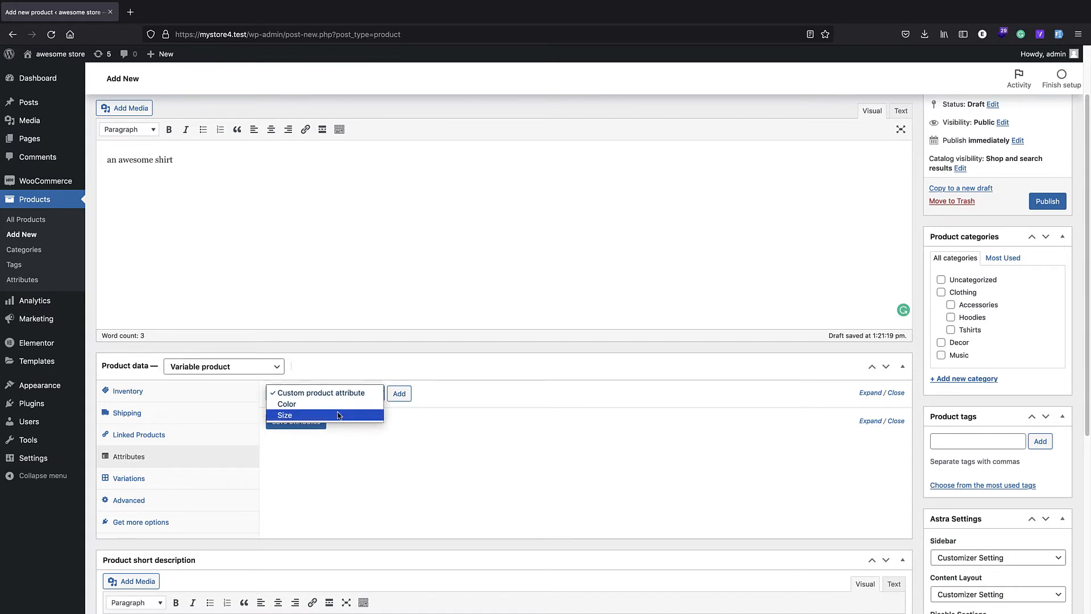
pyautogui.click(429, 386)
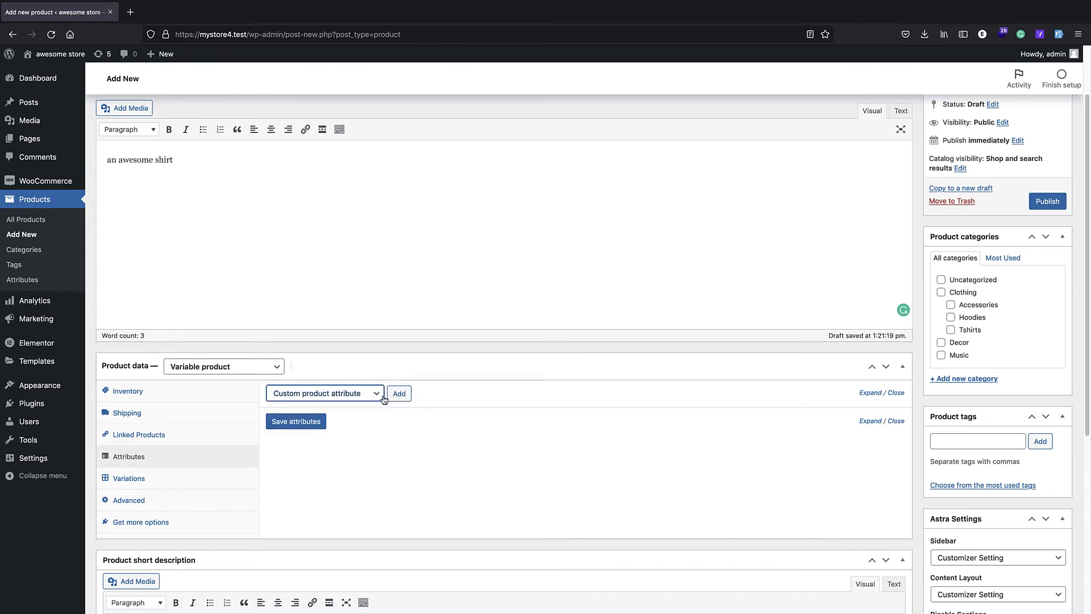
pyautogui.click(364, 396)
pyautogui.click(365, 404)
pyautogui.click(397, 395)
pyautogui.click(349, 396)
pyautogui.click(343, 415)
pyautogui.click(398, 394)
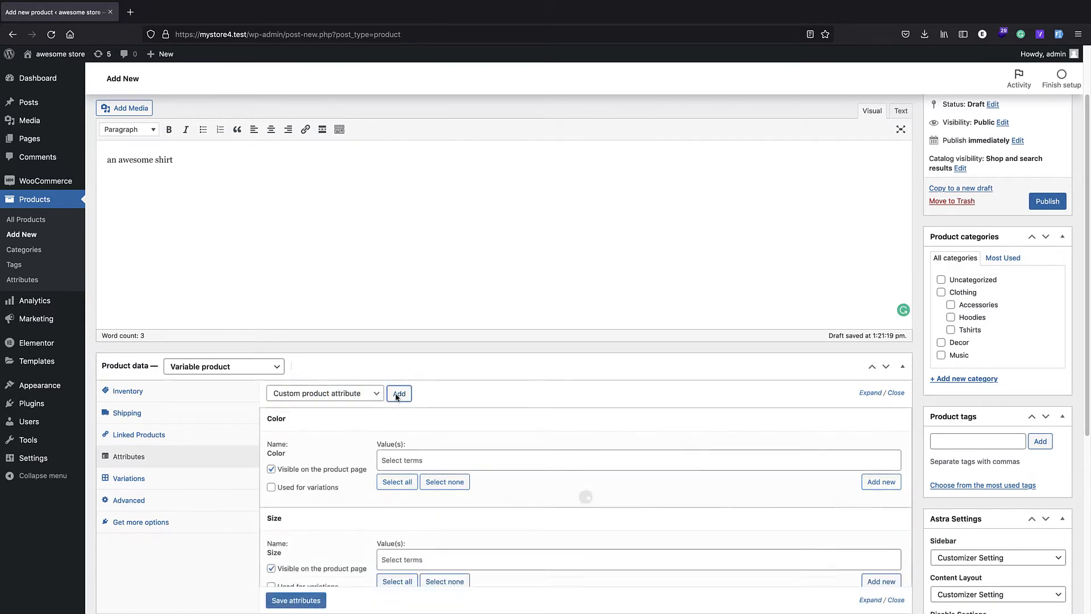
# Step: Add a custom product attribute and name it "design"
pyautogui.click(342, 394)
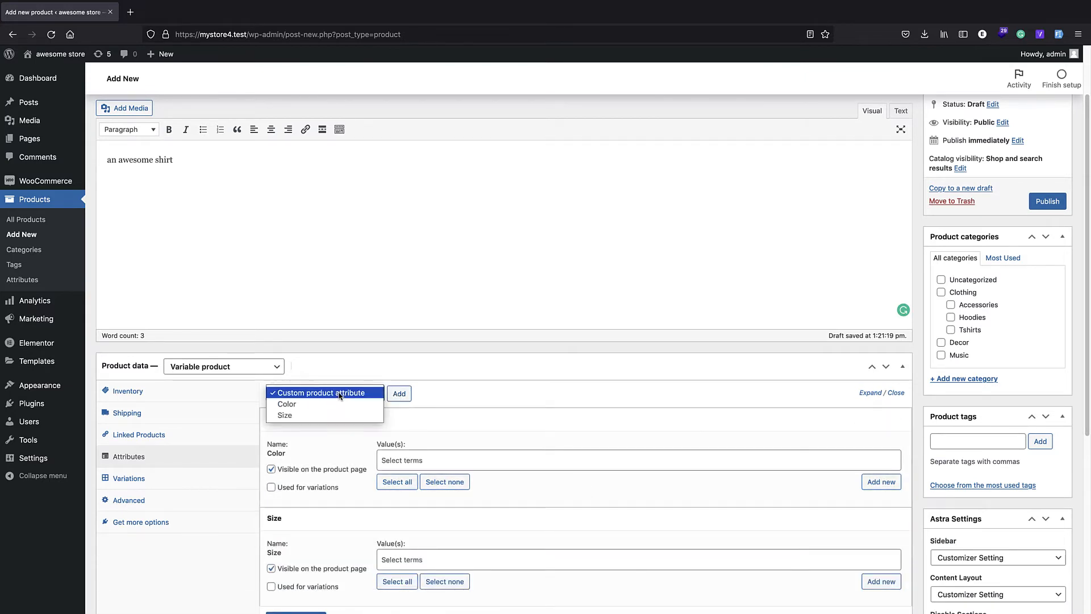
pyautogui.click(331, 396)
pyautogui.click(399, 393)
pyautogui.scroll(-4, 349, 453)
pyautogui.click(335, 451)
pyautogui.write('design')
# Step: Enter "with flower | no flower" as the values of the design attribute
pyautogui.click(405, 464)
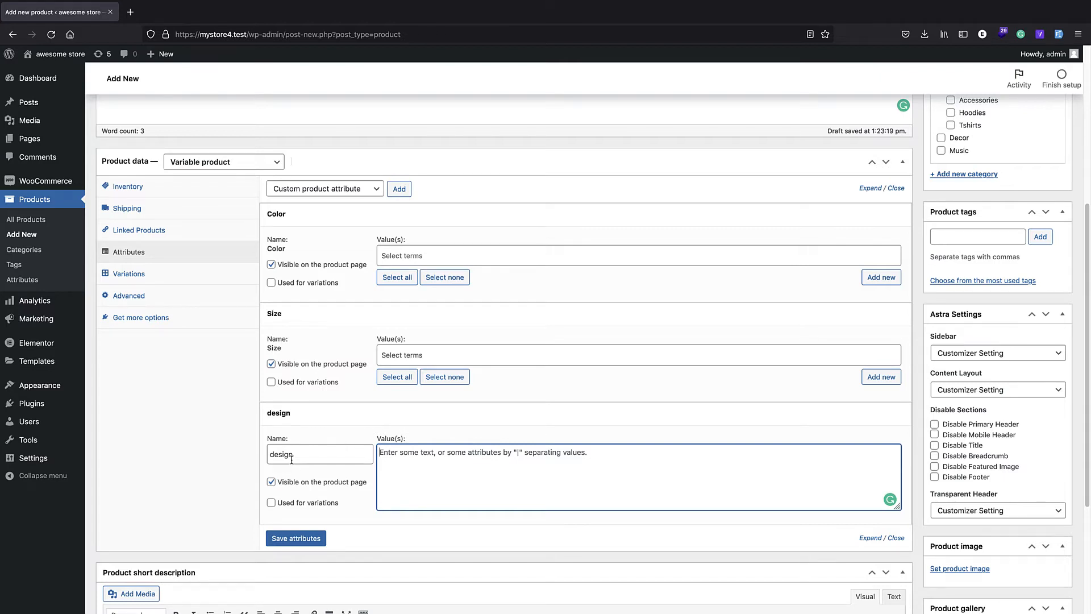
pyautogui.write('with flower')
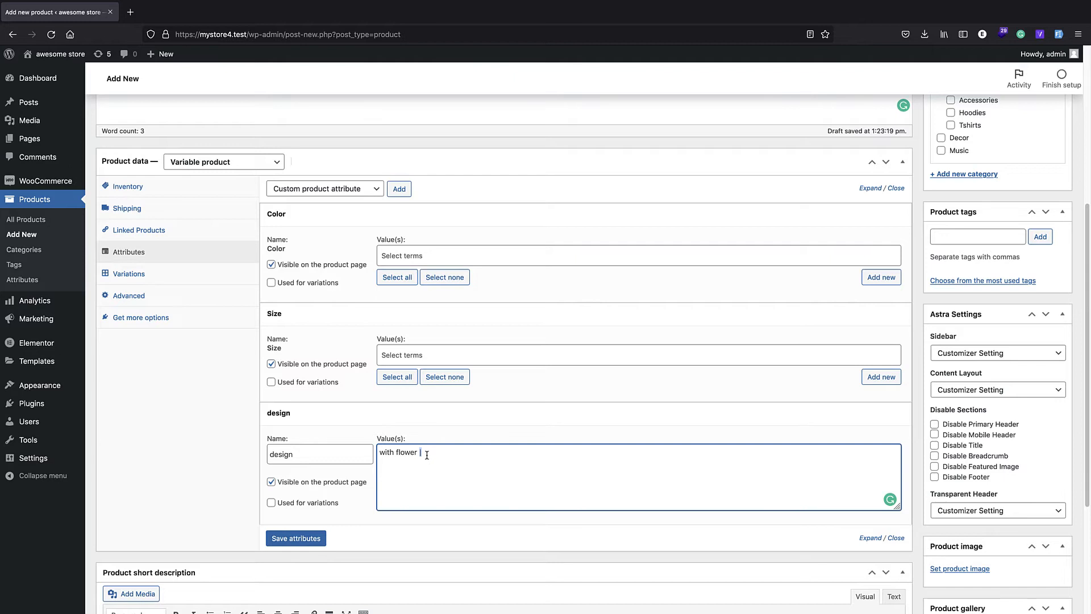
pyautogui.write('| no floweerr')
pyautogui.press('BackSpace')
pyautogui.press('BackSpace')
pyautogui.press('BackSpace')
pyautogui.write('r')
# Step: Assign the terms Large, Medium and Small to the Size attribute
pyautogui.click(401, 356)
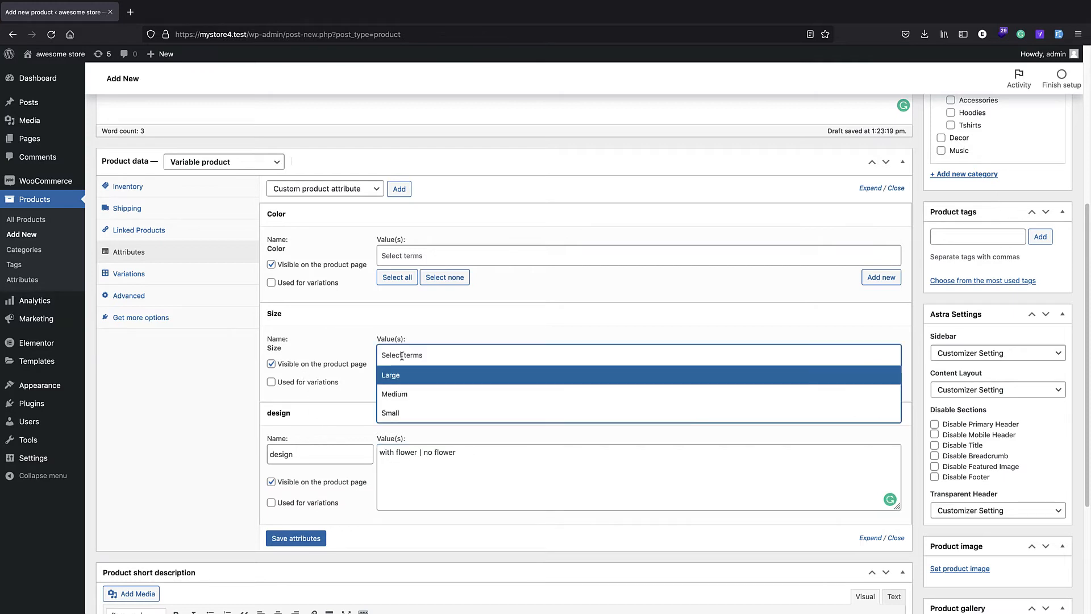
pyautogui.click(402, 375)
pyautogui.click(444, 354)
pyautogui.click(433, 393)
pyautogui.click(460, 355)
pyautogui.click(443, 411)
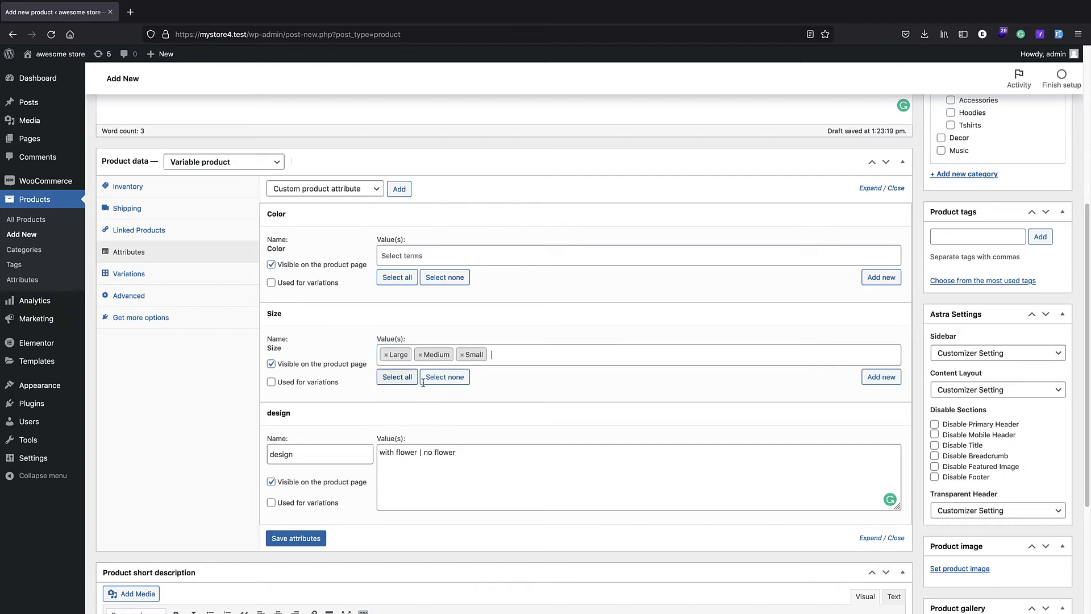
# Step: Try to find "white" among the existing terms of the Color attribute
pyautogui.click(407, 256)
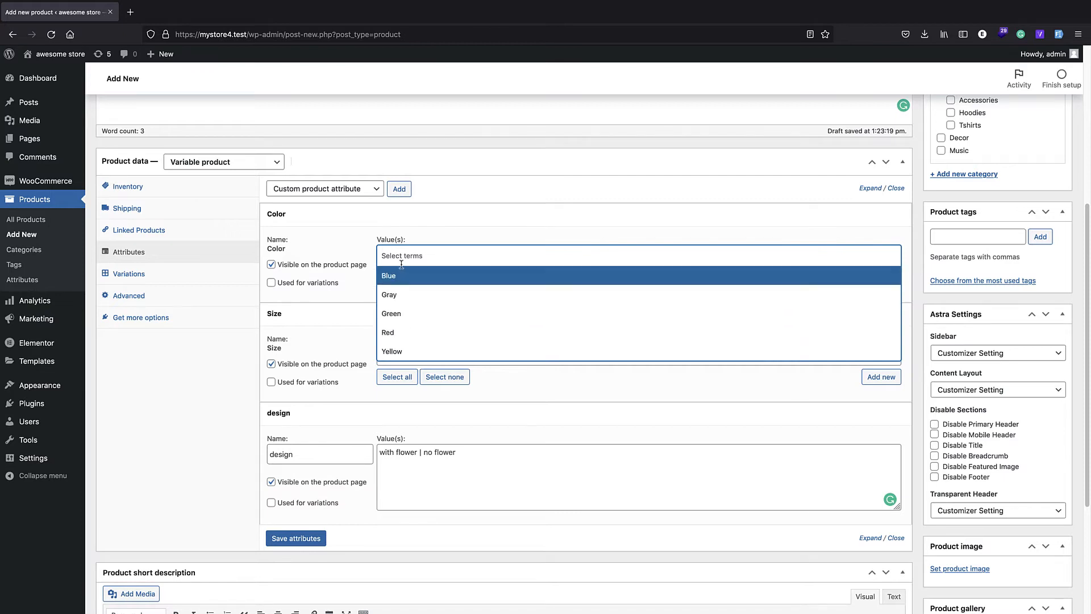
pyautogui.write('white')
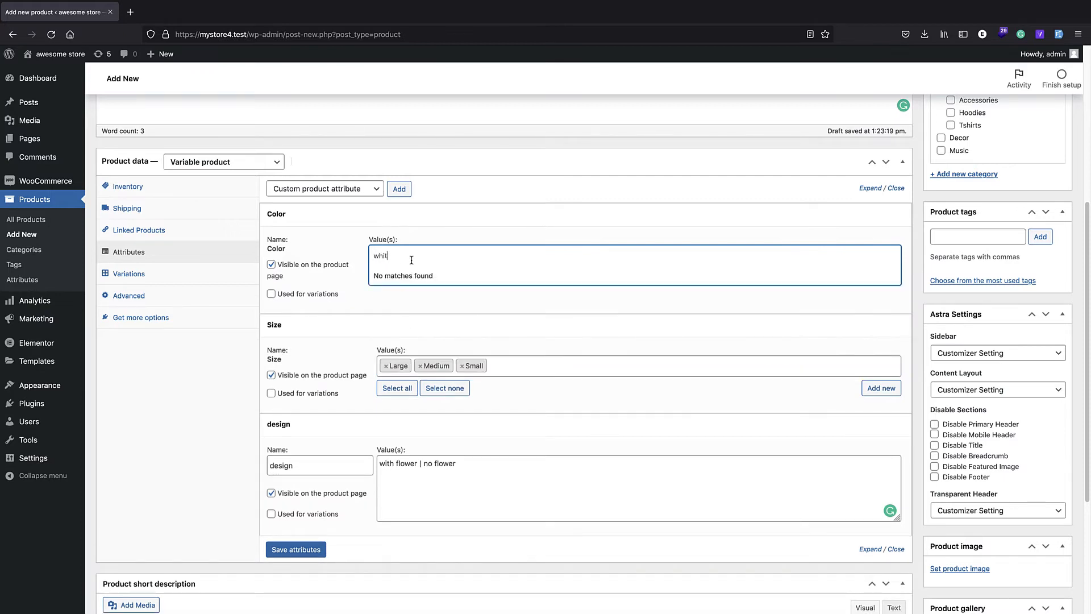
pyautogui.click(395, 250)
pyautogui.click(417, 251)
pyautogui.click(419, 250)
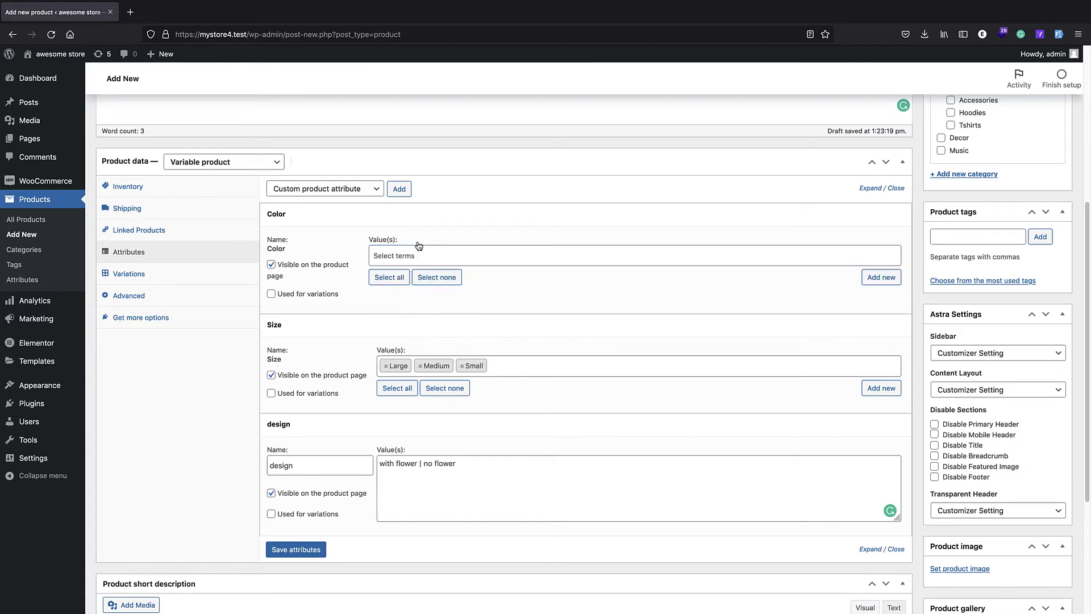
# Step: Create a new term "white" for the Color attribute
pyautogui.click(880, 278)
pyautogui.write('white')
pyautogui.click(623, 357)
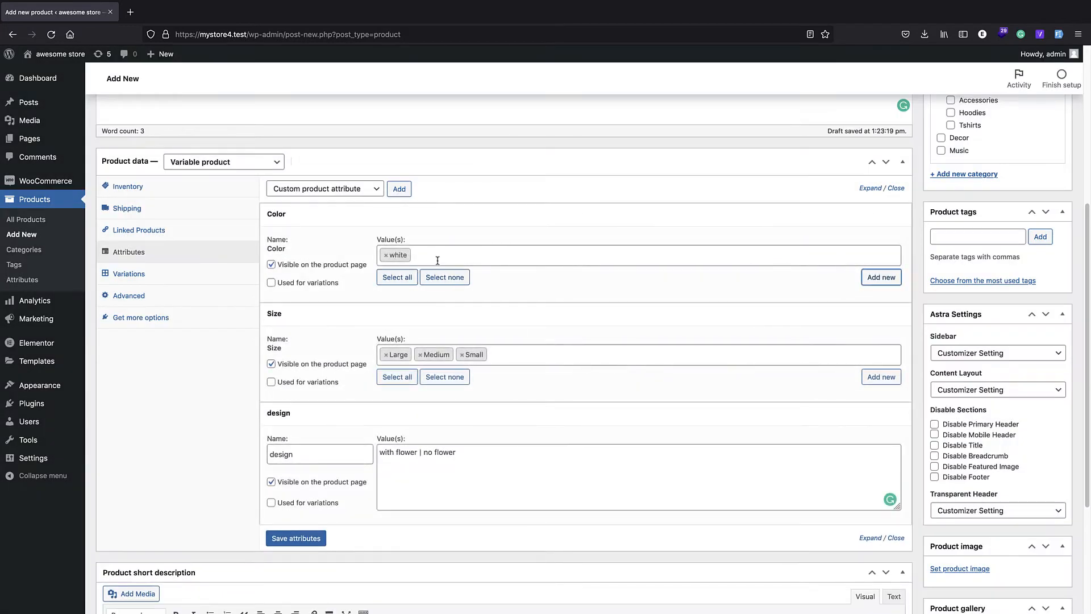
# Step: Add the existing term Red to the Color attribute's values
pyautogui.click(435, 262)
pyautogui.write('red')
pyautogui.click(427, 276)
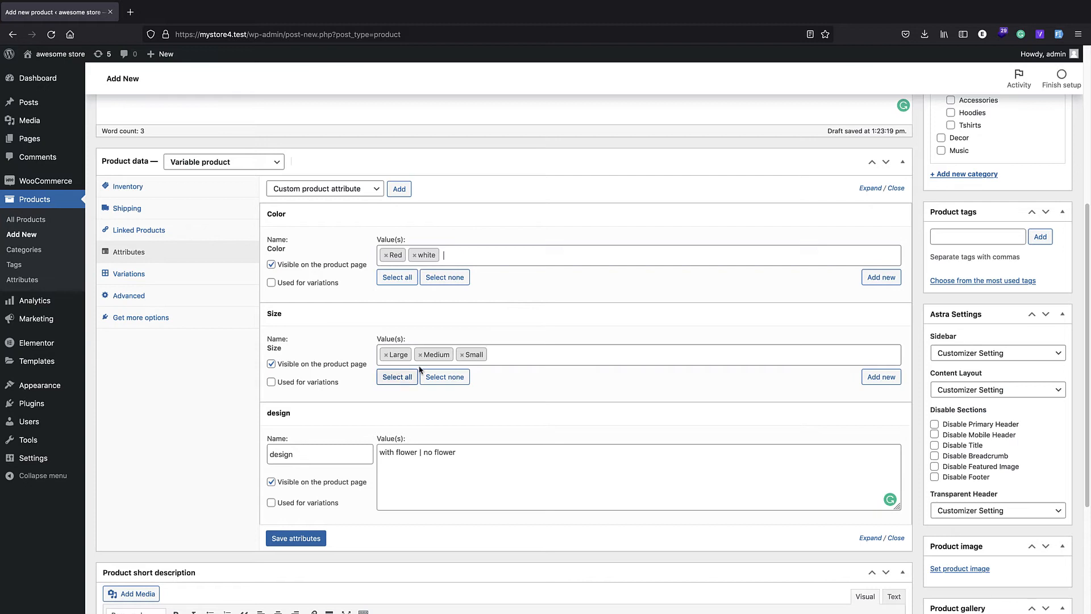
# Step: Mark the Color, Size and design attributes as used for variations and save the attributes
pyautogui.click(269, 289)
pyautogui.click(271, 382)
pyautogui.click(271, 502)
pyautogui.click(290, 538)
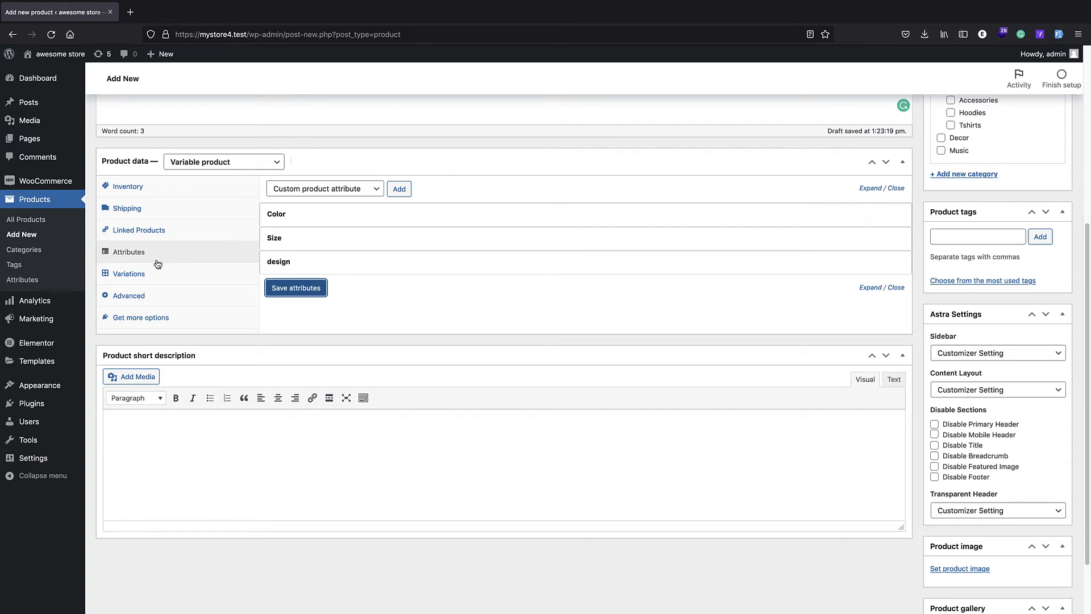
# Step: Generate the product's variations from all attributes
pyautogui.click(129, 273)
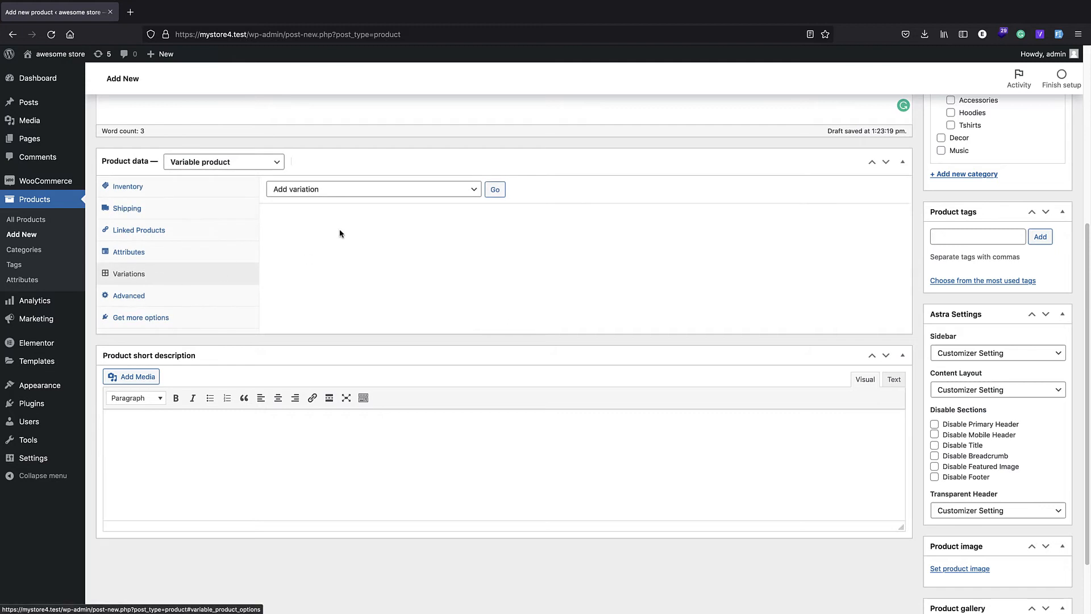
pyautogui.click(358, 193)
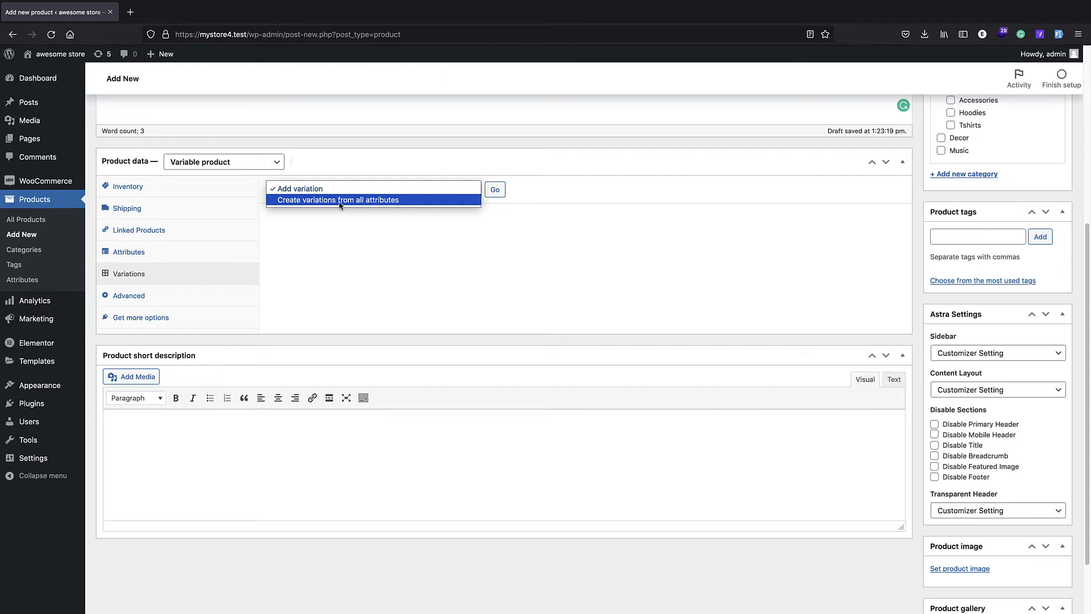
pyautogui.click(339, 201)
pyautogui.click(495, 190)
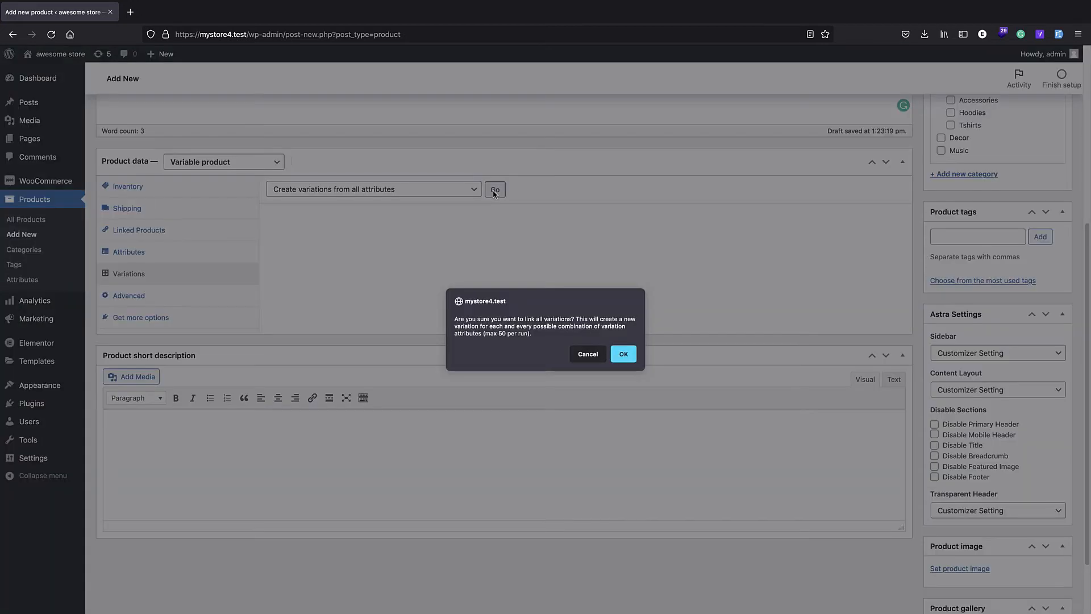
pyautogui.click(631, 362)
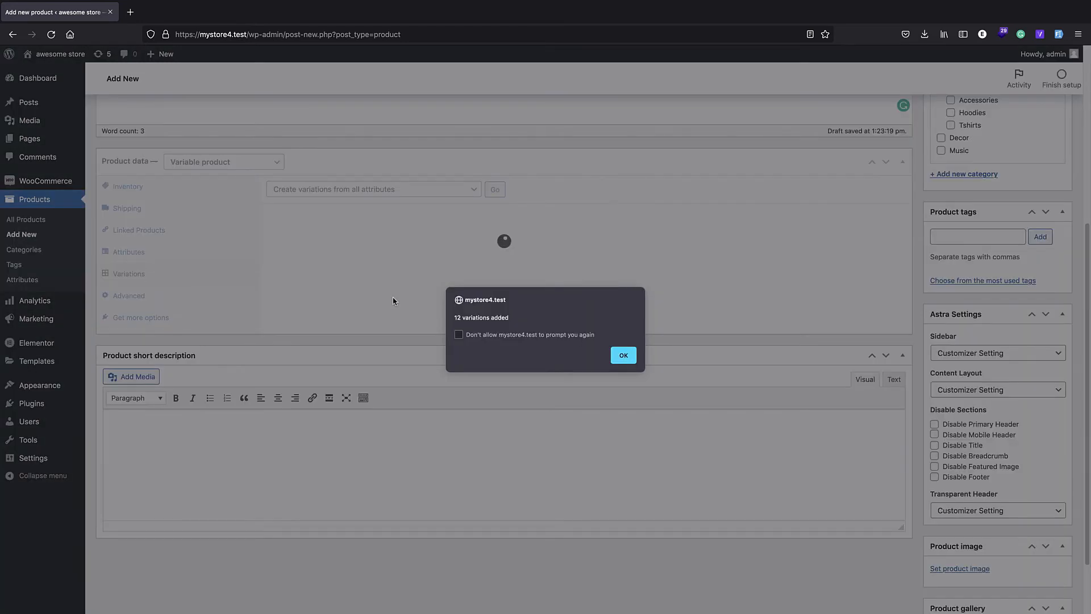
pyautogui.click(623, 356)
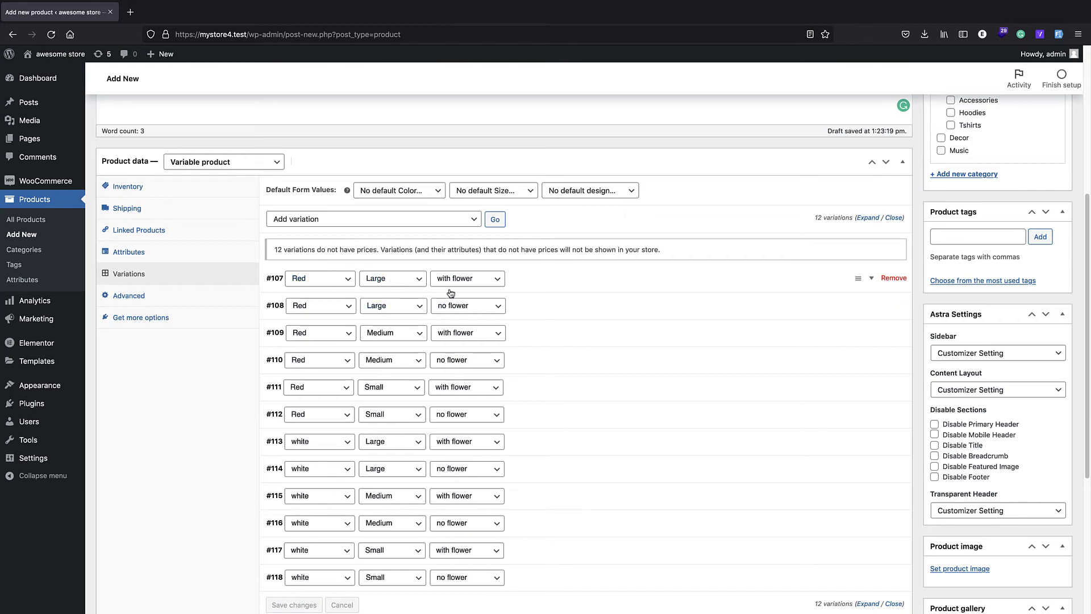
pyautogui.scroll(-1, 449, 294)
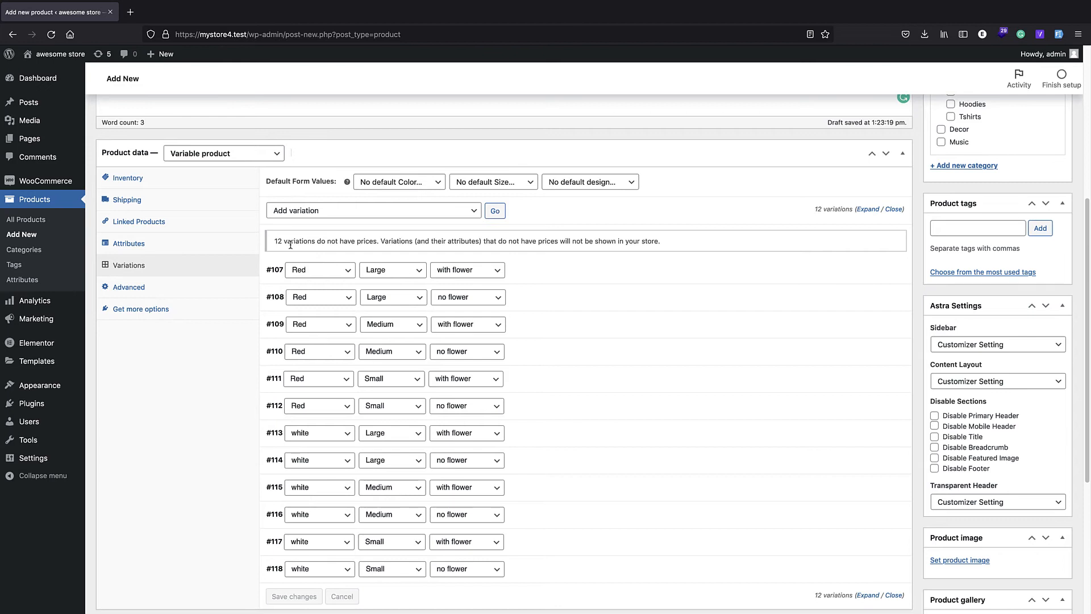
pyautogui.scroll(-1, 287, 244)
pyautogui.scroll(-1, 329, 355)
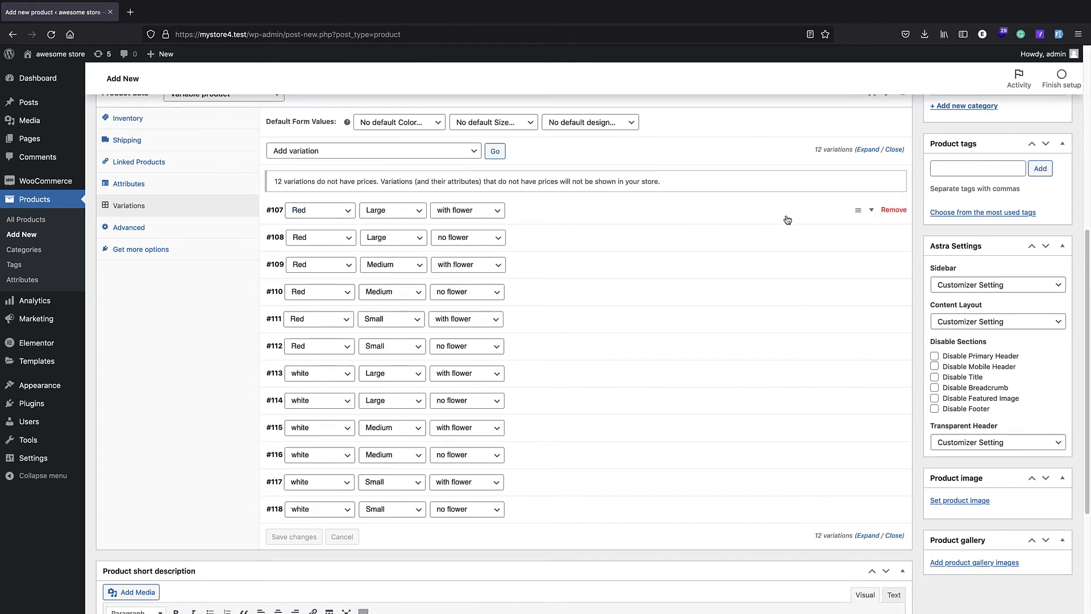
# Step: Upload t-shirt-1710578.jpg from the Store folder as the image of the Red, Large, with flower variation
pyautogui.click(871, 212)
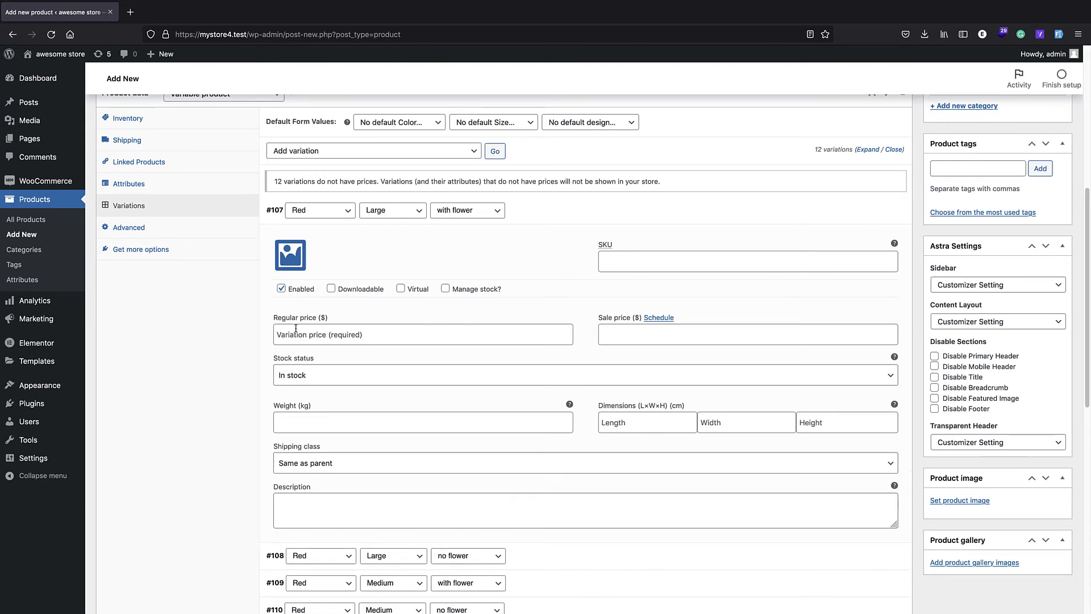
pyautogui.click(299, 258)
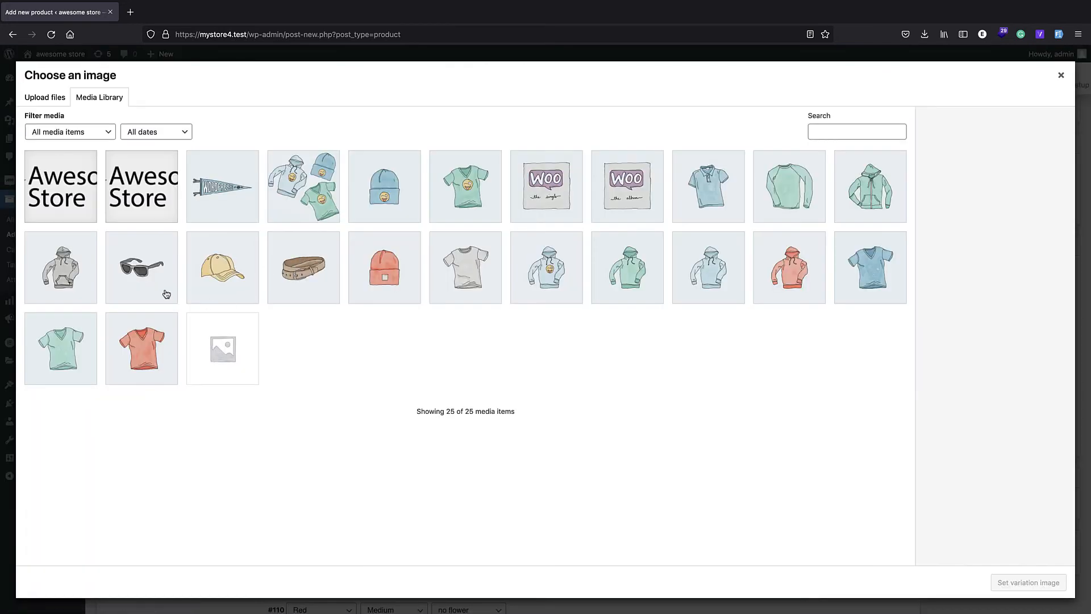
pyautogui.click(54, 105)
pyautogui.click(514, 308)
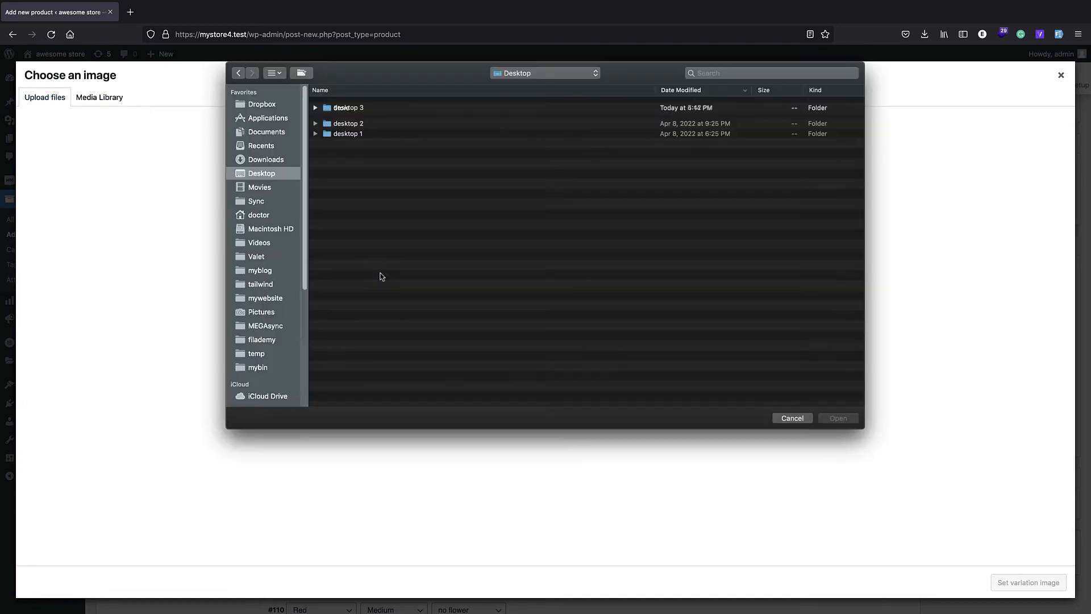
pyautogui.doubleClick(341, 114)
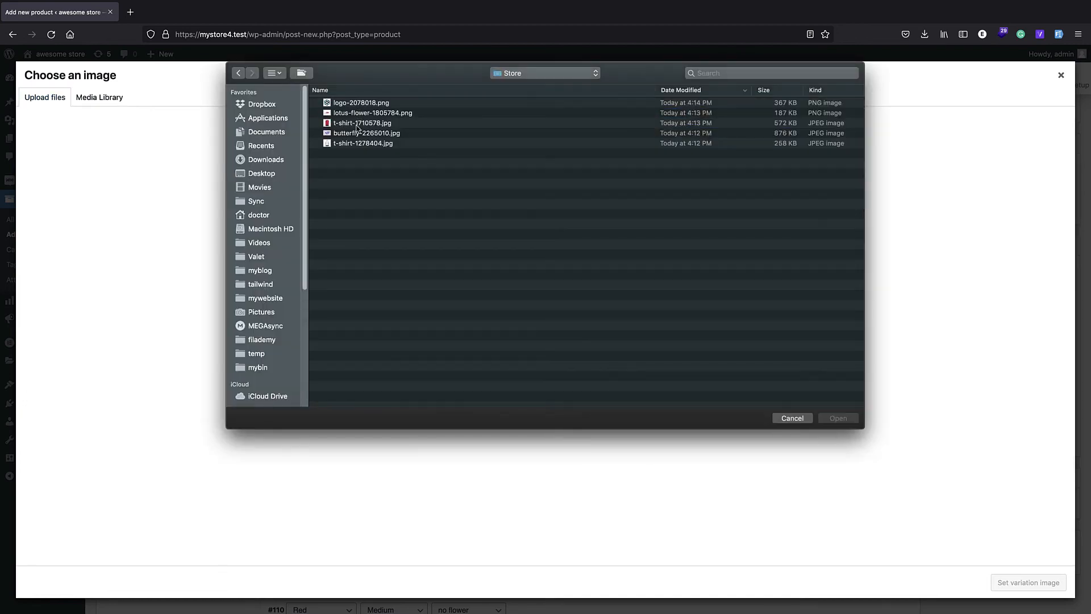
pyautogui.click(358, 124)
pyautogui.click(838, 418)
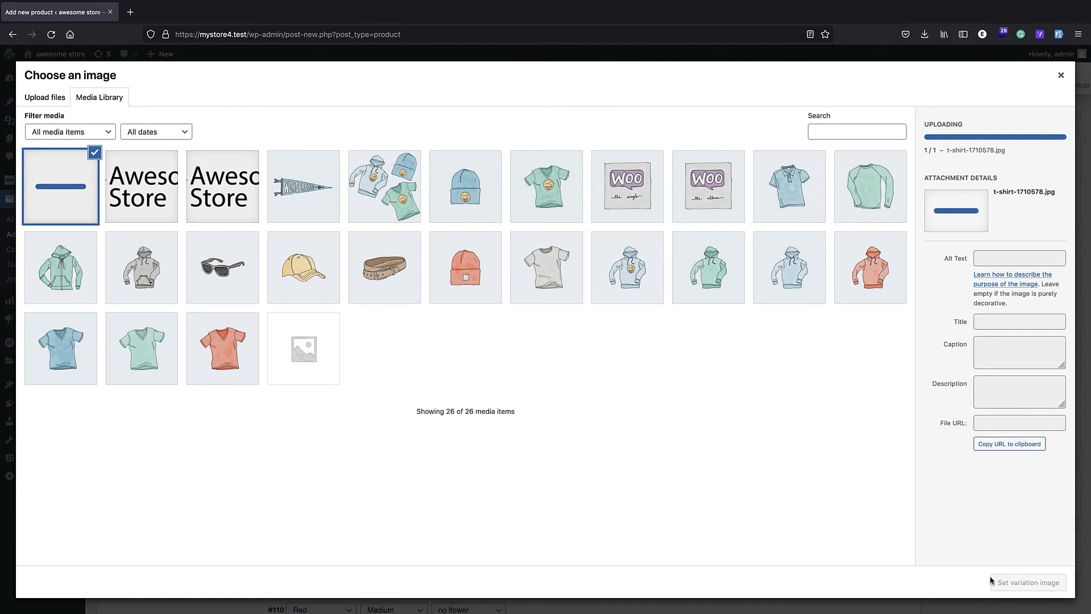
pyautogui.click(1004, 582)
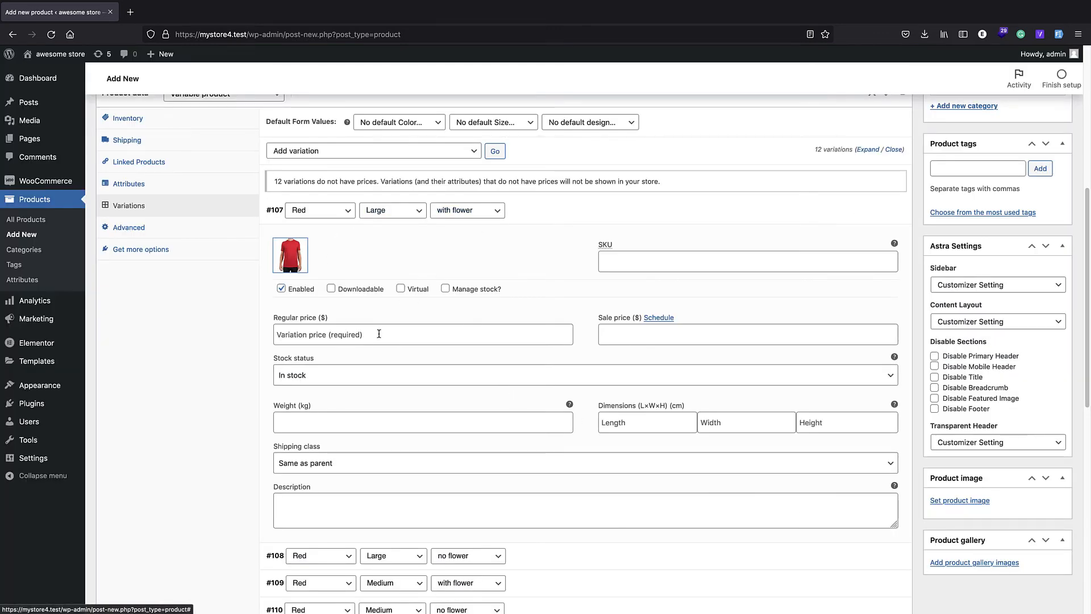
pyautogui.click(609, 336)
pyautogui.write('1')
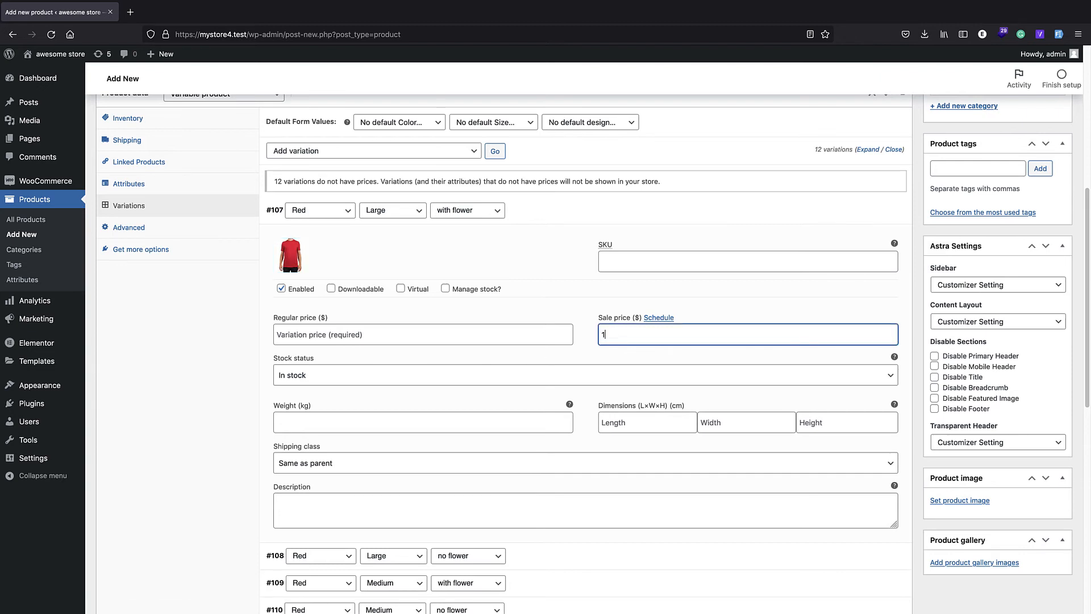
pyautogui.write('0')
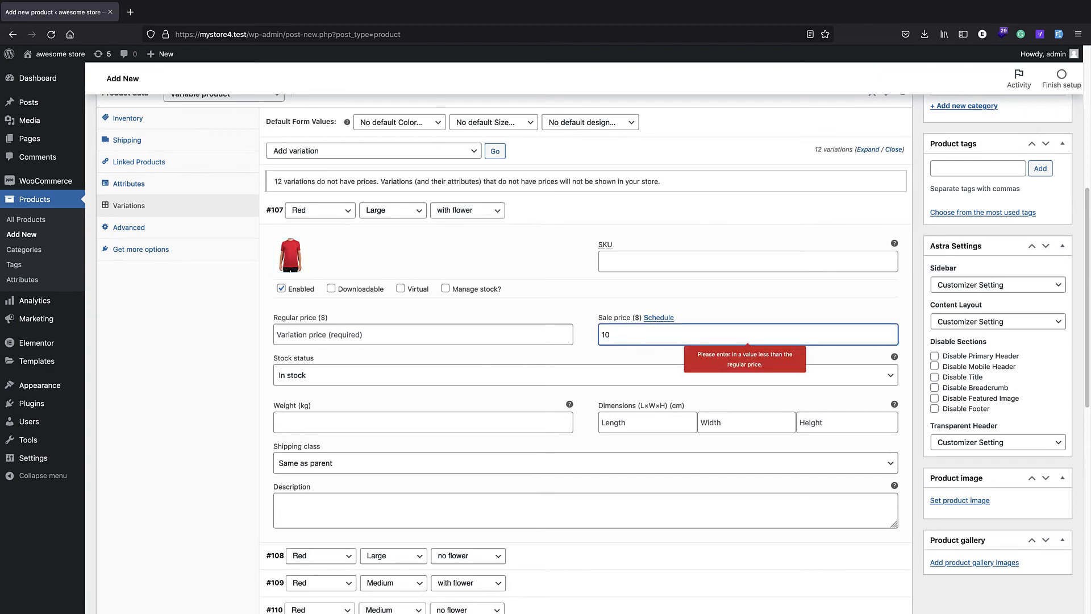
pyautogui.doubleClick(614, 338)
pyautogui.press('BackSpace')
# Step: Set the Red, Large, with flower variation's regular price to 10 and its sale price to 8
pyautogui.click(312, 329)
pyautogui.write('10')
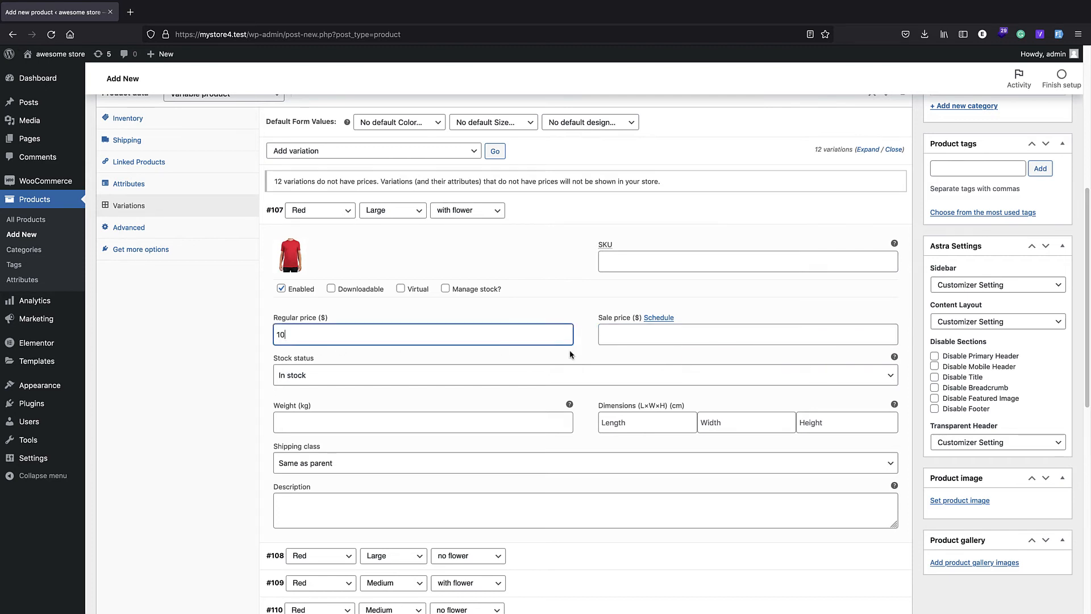
pyautogui.click(591, 349)
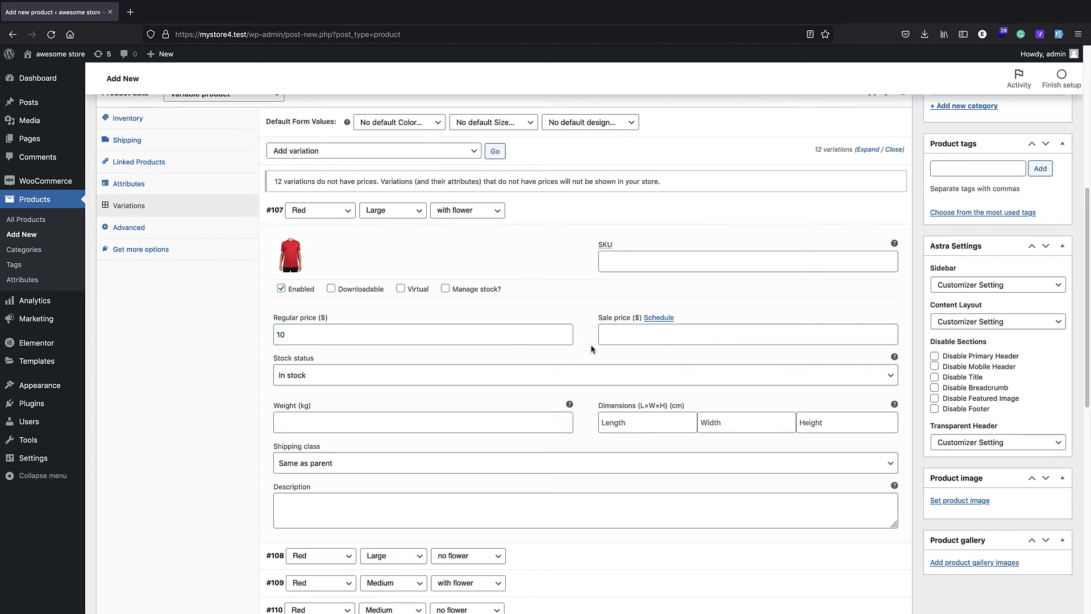
pyautogui.click(618, 333)
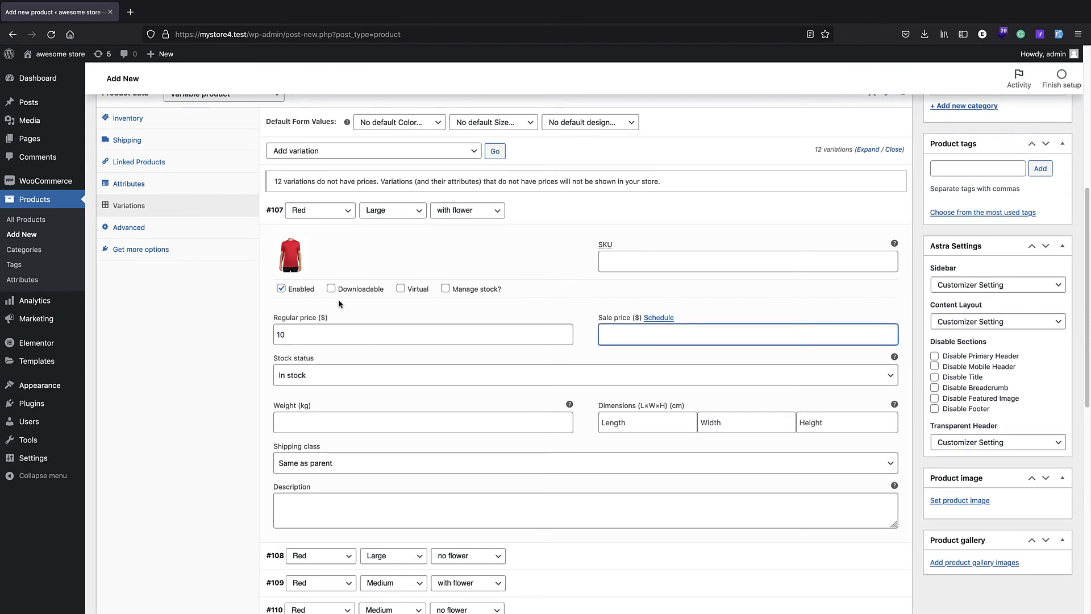
pyautogui.click(566, 295)
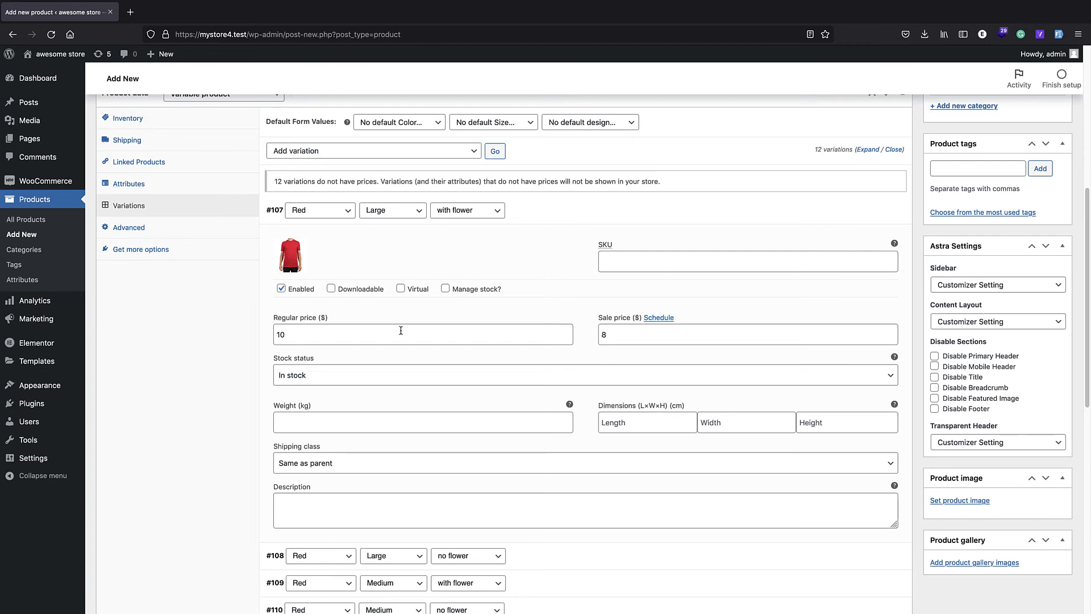
# Step: Assign the red t-shirt-1710578.jpg from the media library as the image of the Red, Large, no flower variation
pyautogui.scroll(-1, 376, 541)
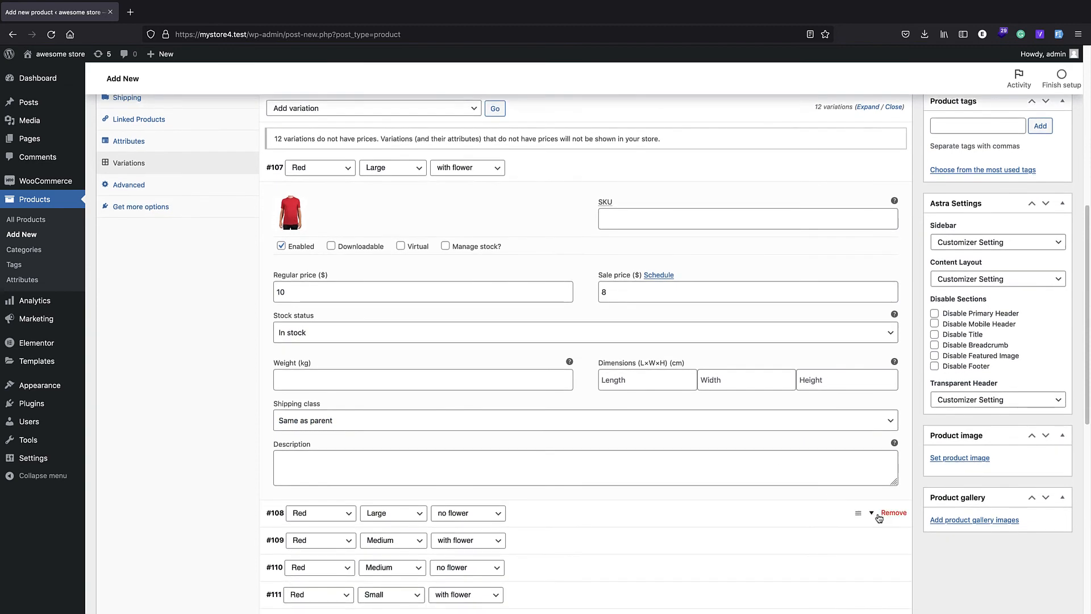
pyautogui.click(864, 513)
pyautogui.scroll(-3, 466, 336)
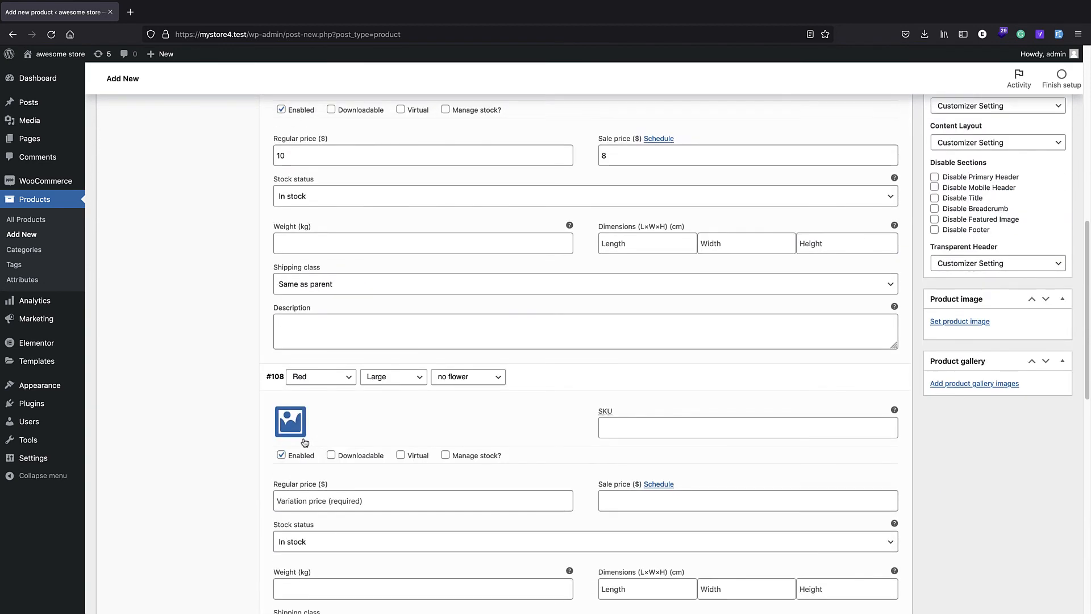
pyautogui.click(289, 422)
pyautogui.click(94, 173)
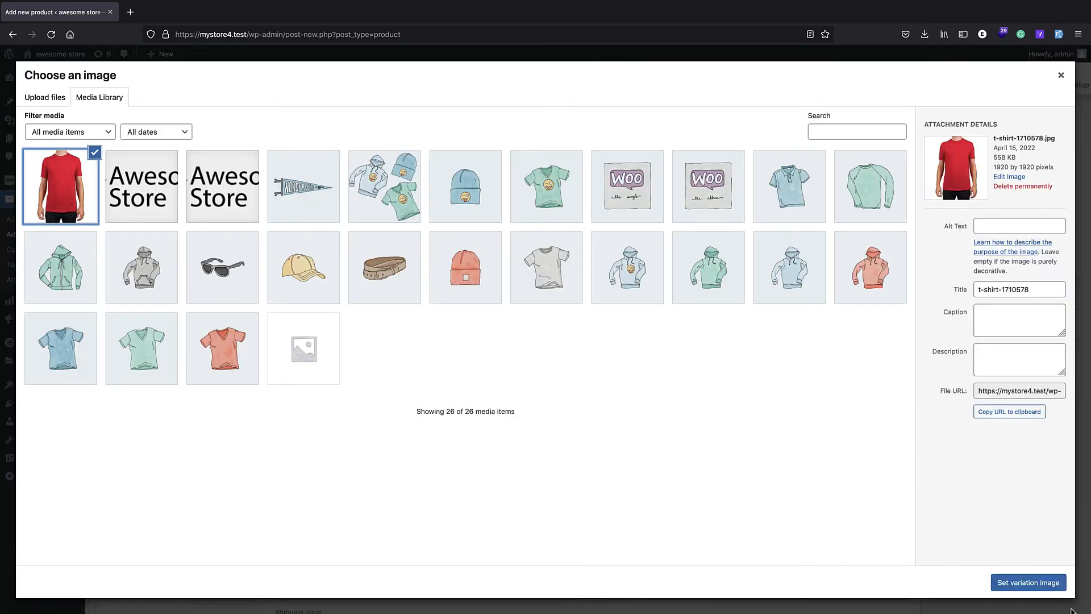
pyautogui.click(1032, 583)
# Step: Set the regular price of the Red, Large, no flower variation to 10
pyautogui.click(631, 429)
pyautogui.scroll(-1, 497, 449)
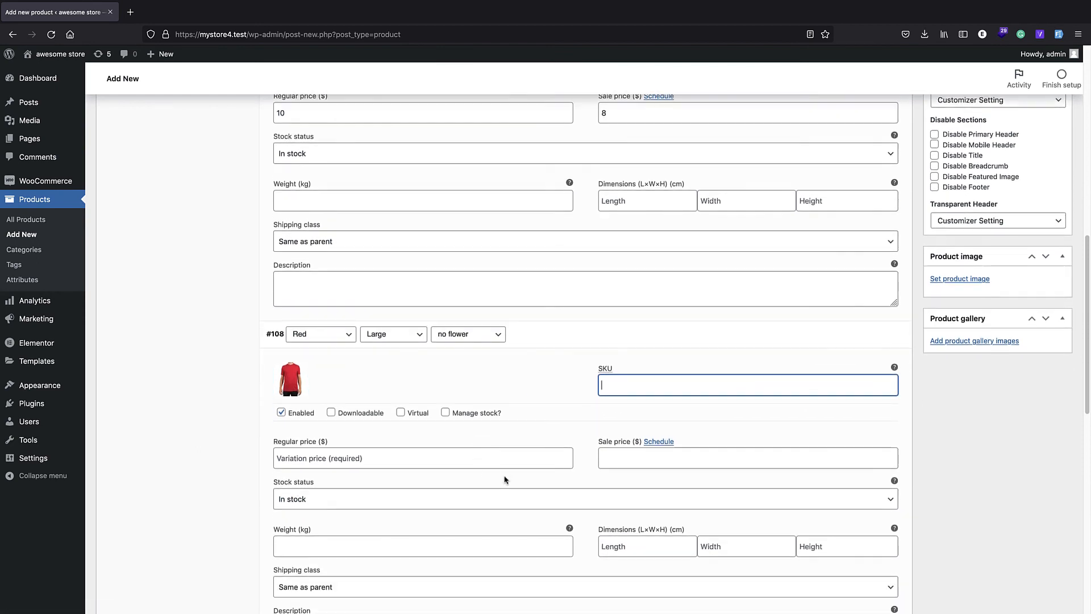
pyautogui.click(625, 458)
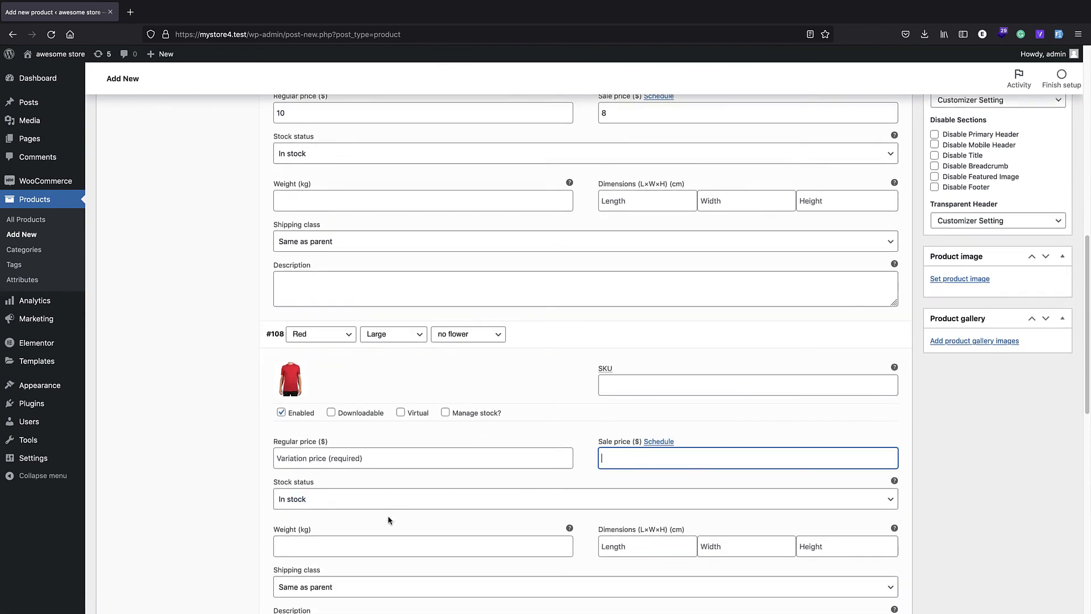
pyautogui.click(406, 459)
pyautogui.write('10')
pyautogui.click(414, 480)
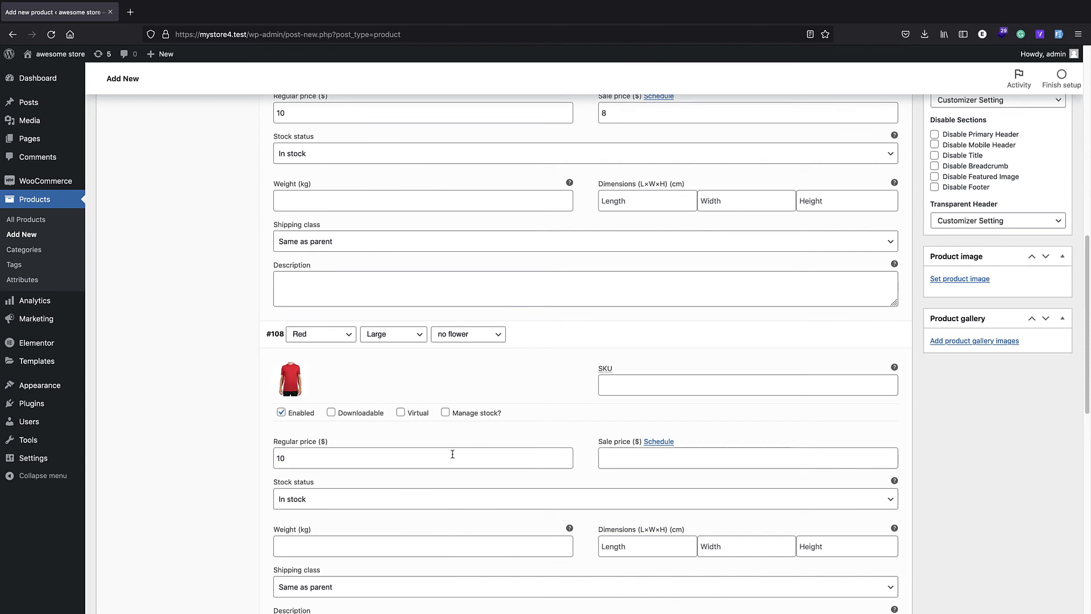
# Step: Collapse the details of both expanded Red, Large variations
pyautogui.scroll(2, 568, 416)
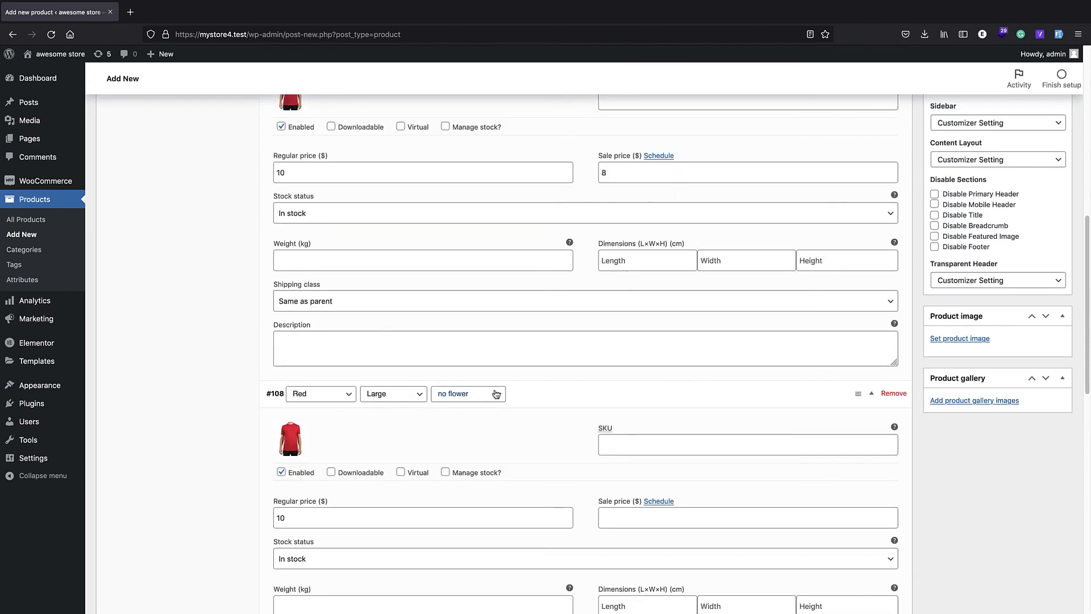
pyautogui.click(873, 396)
pyautogui.scroll(4, 879, 220)
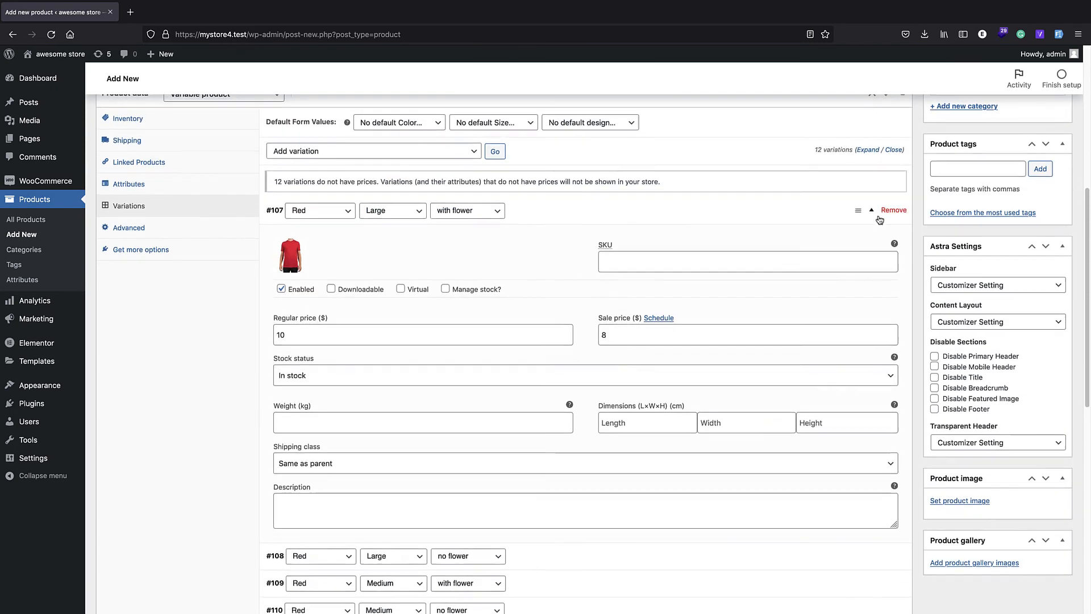
pyautogui.click(875, 218)
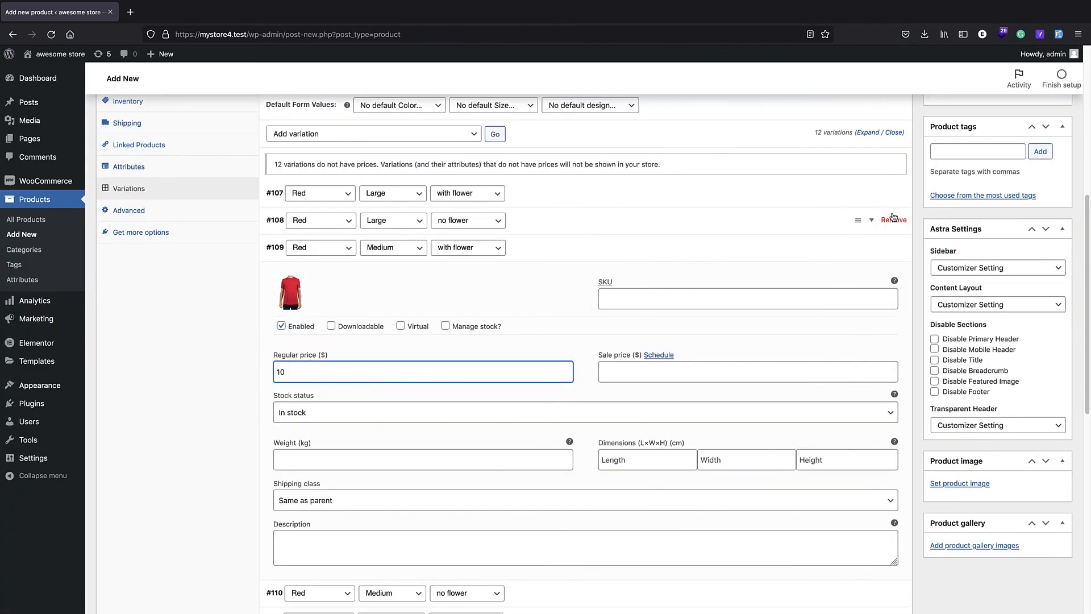
# Step: Set the white t-shirt-1278404.jpg from the media library as the product image
pyautogui.scroll(2, 869, 245)
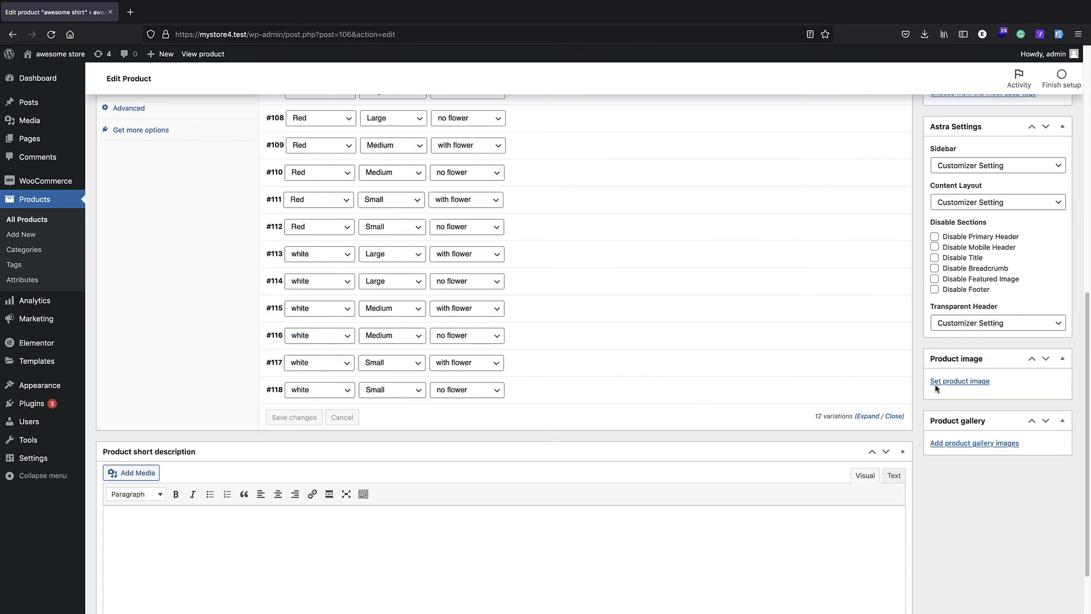
pyautogui.click(953, 382)
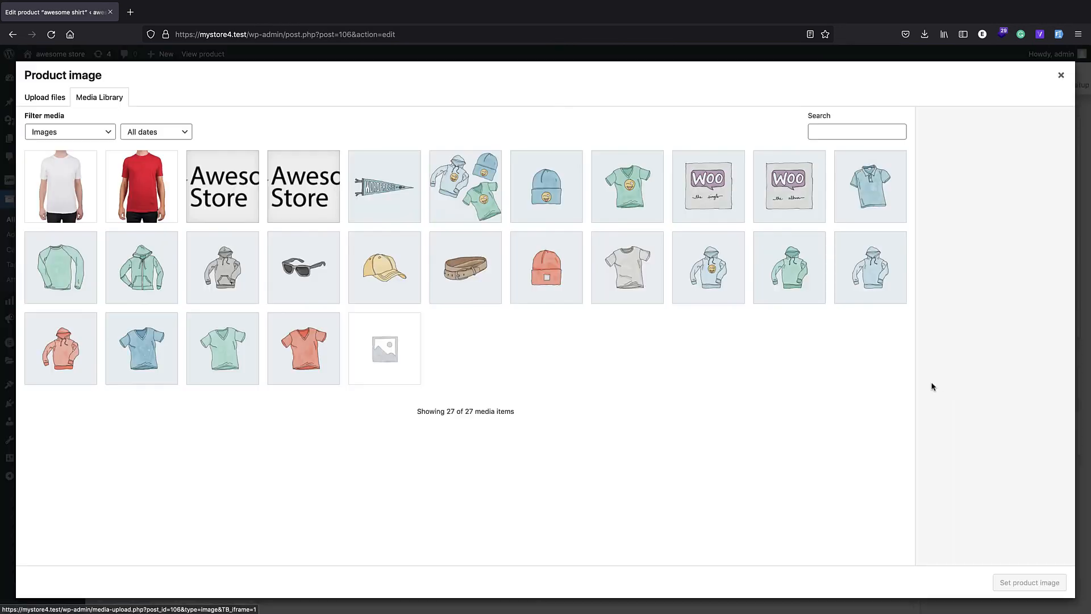
pyautogui.click(79, 219)
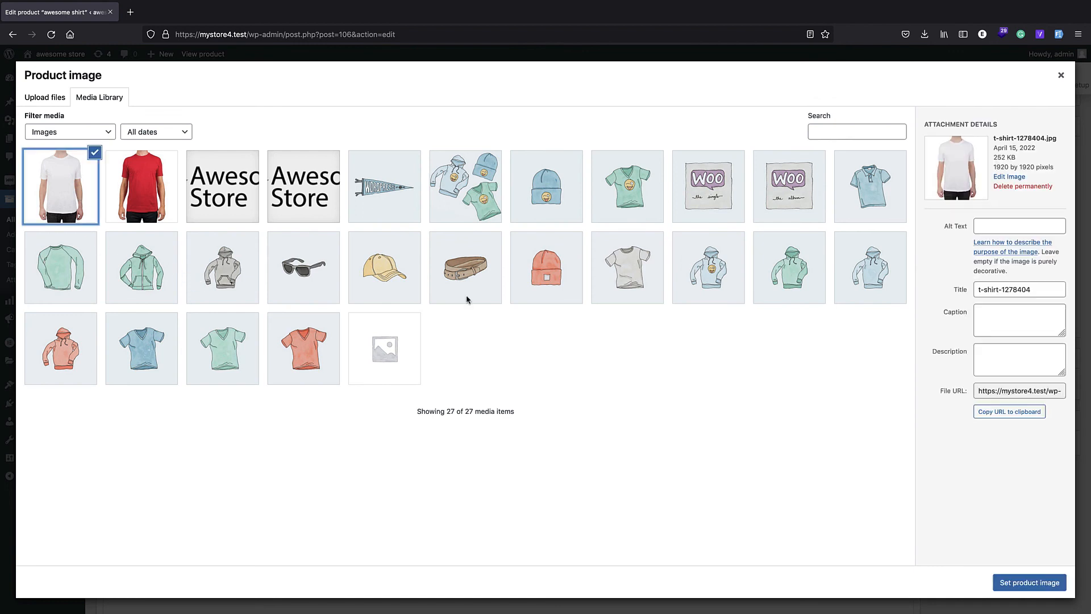
pyautogui.click(1017, 583)
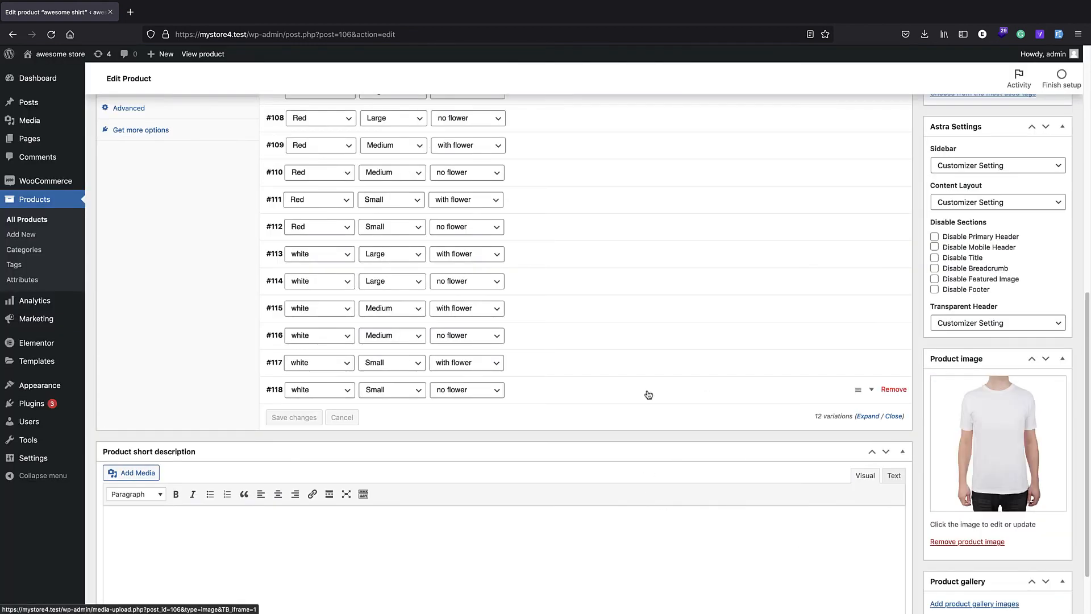
# Step: Review the default form values and the variation list, and publish the product
pyautogui.scroll(5, 647, 392)
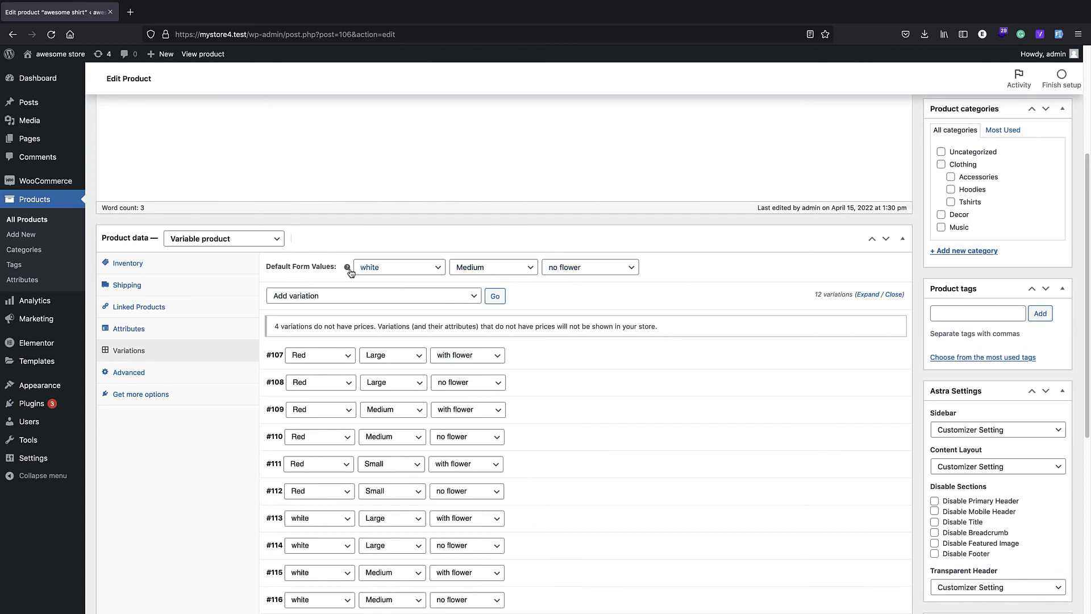
pyautogui.scroll(-6, 421, 279)
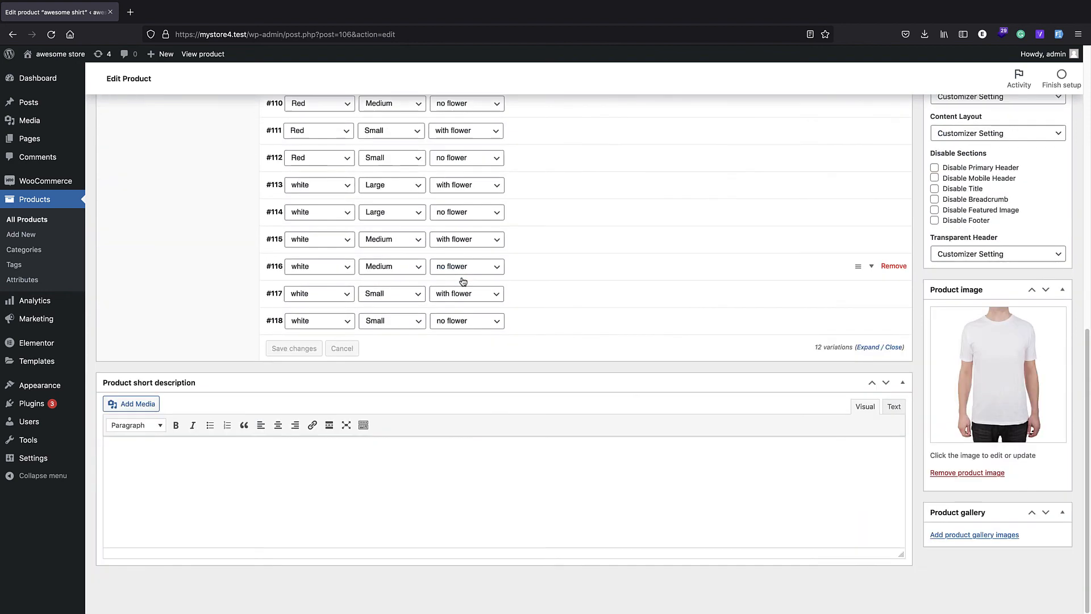
pyautogui.scroll(10, 463, 281)
pyautogui.click(1047, 278)
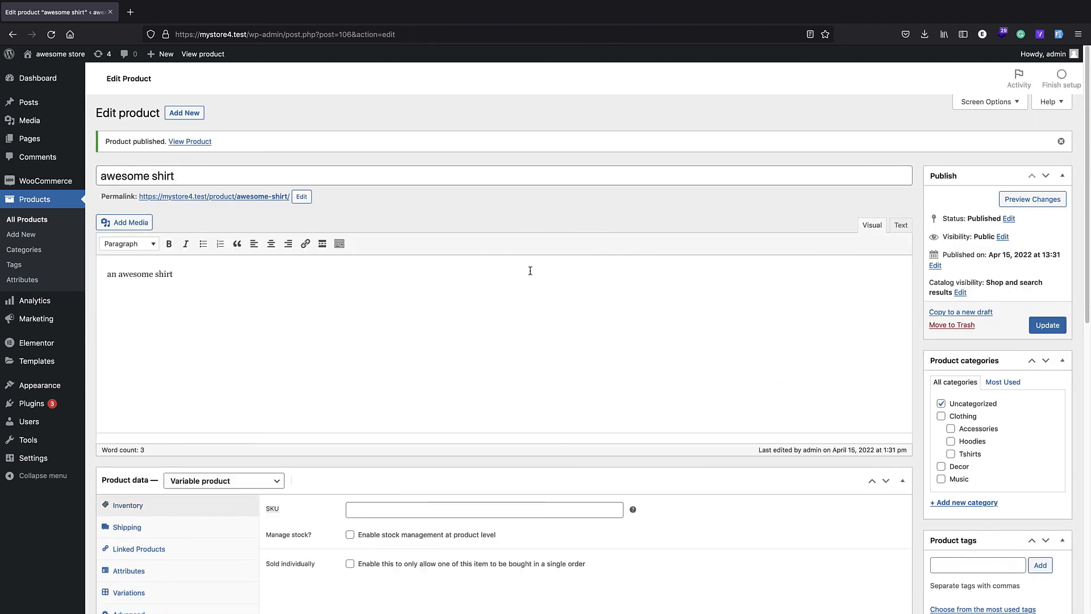
# Step: Open the product's permalink in a new browser tab and check the choices offered for Color, Size and design
pyautogui.rightClick(265, 196)
pyautogui.click(281, 202)
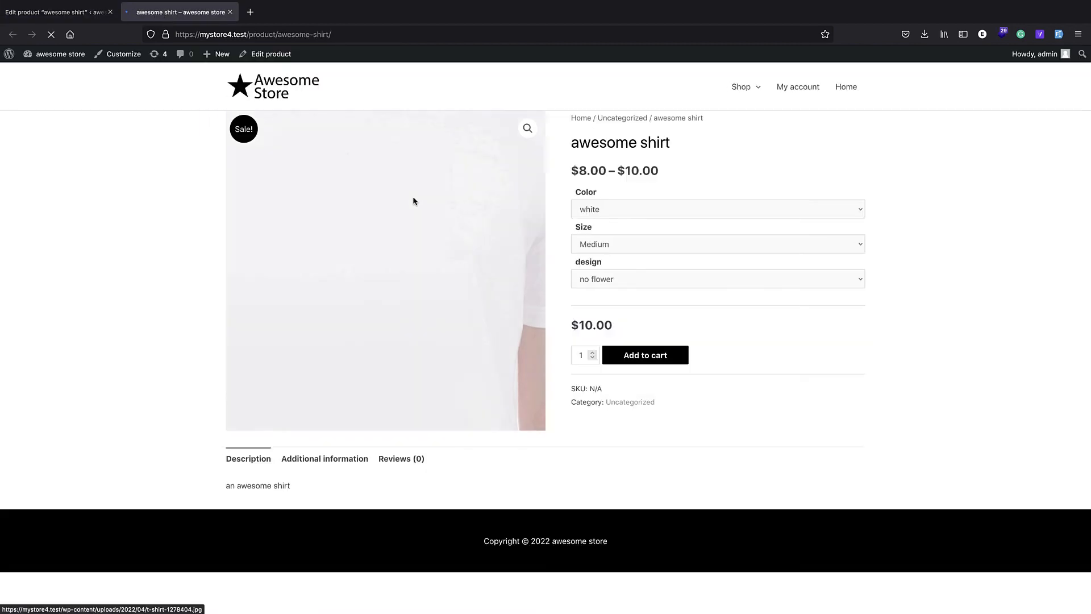
pyautogui.click(635, 215)
pyautogui.click(633, 230)
pyautogui.click(633, 244)
pyautogui.click(629, 256)
pyautogui.click(631, 278)
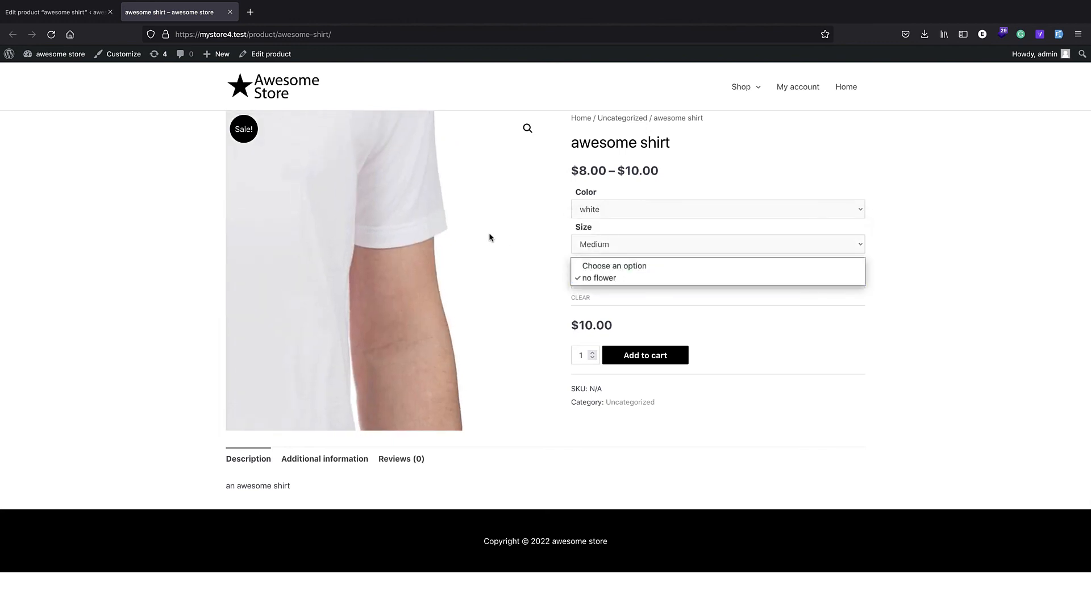
pyautogui.click(493, 232)
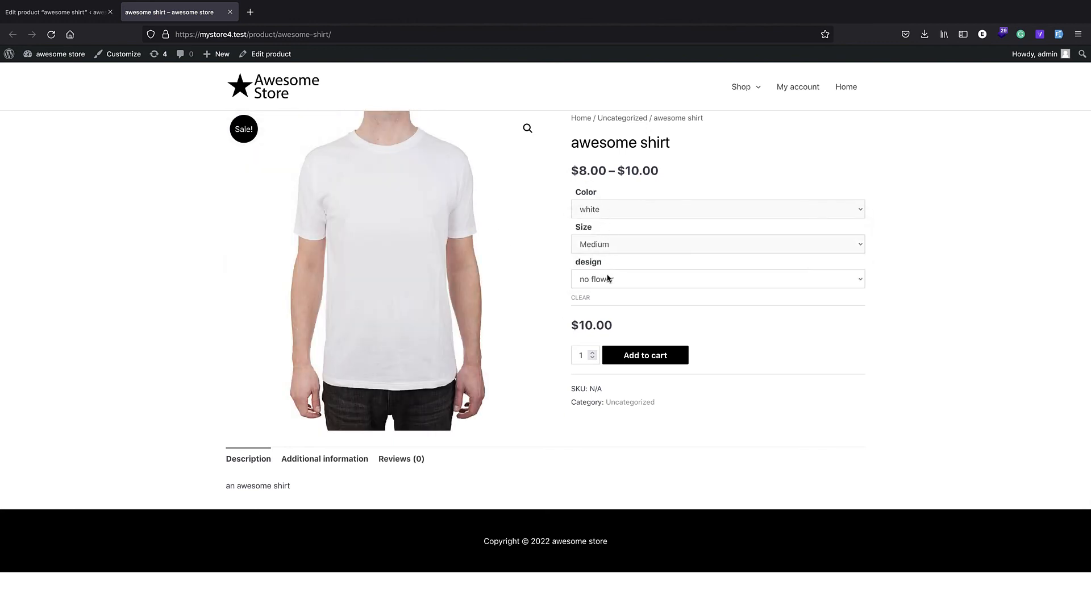
# Step: Choose the Red color and Small size on the product page and examine the price range
pyautogui.click(611, 216)
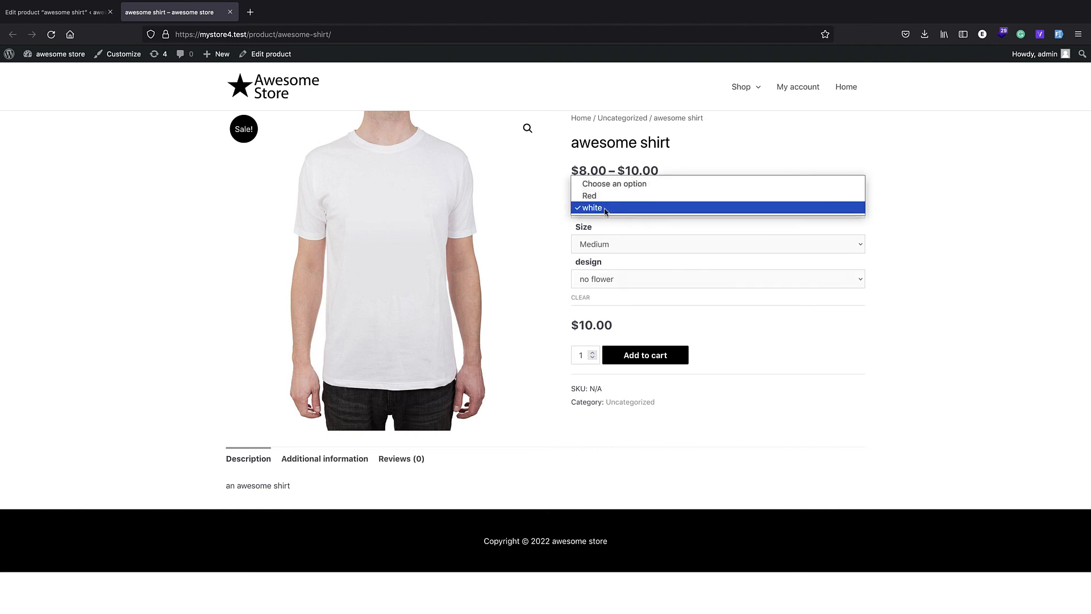
pyautogui.click(591, 196)
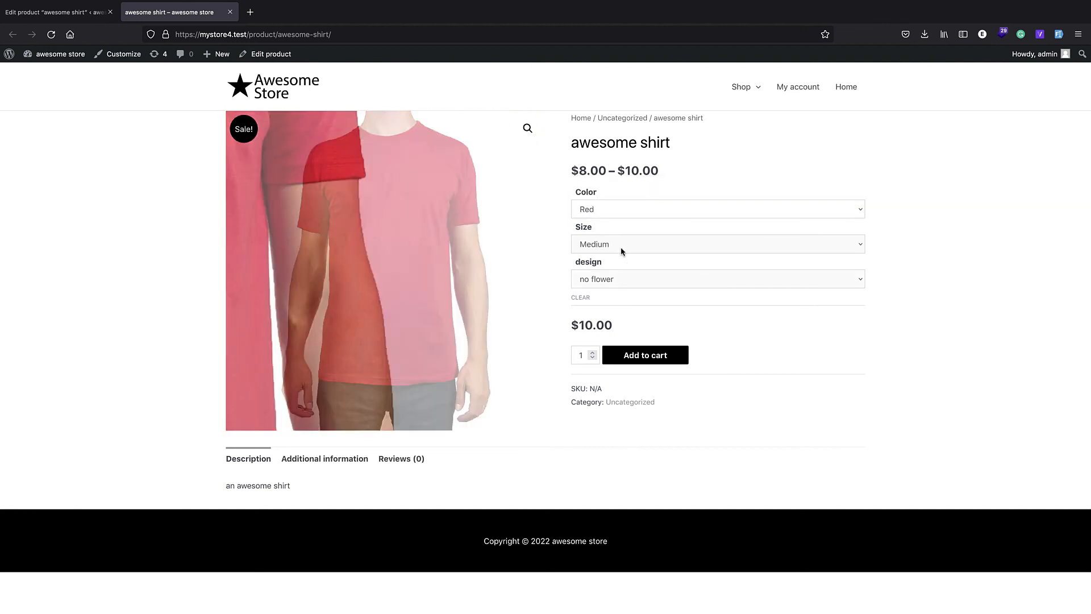
pyautogui.click(621, 248)
pyautogui.click(606, 243)
pyautogui.click(606, 244)
pyautogui.click(607, 256)
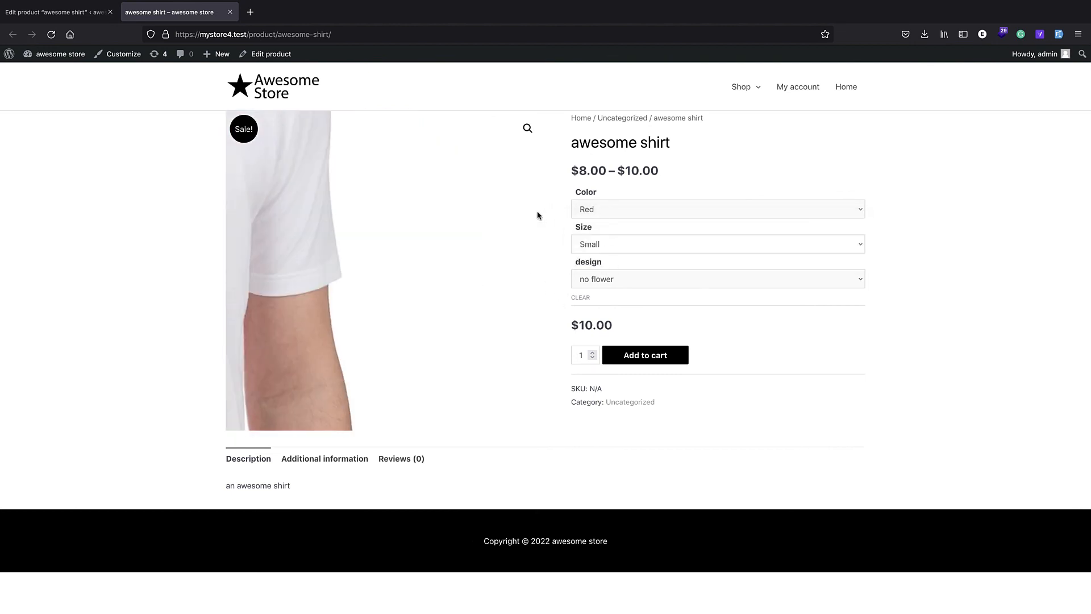
pyautogui.moveTo(571, 169); pyautogui.dragTo(669, 183)
pyautogui.click(673, 171)
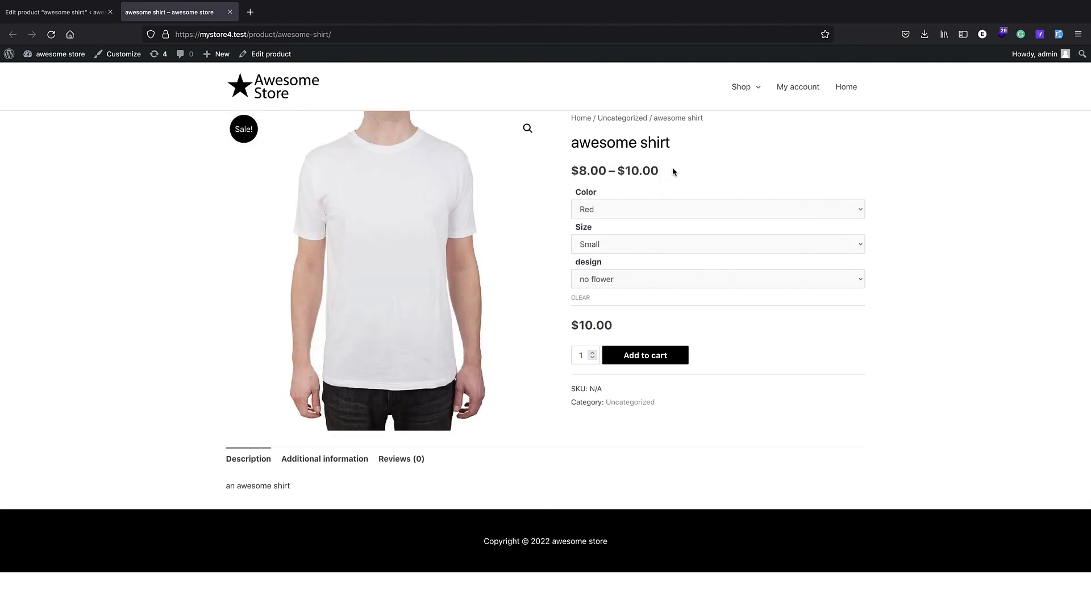